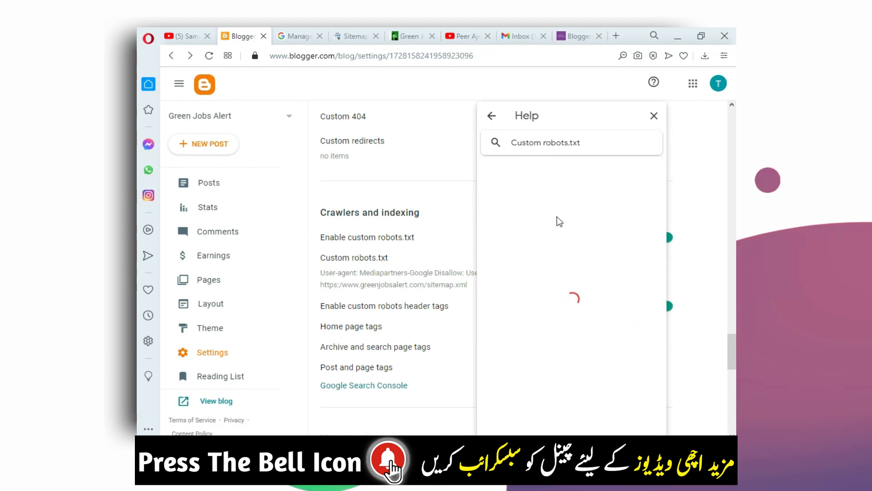
# Step: Examine the two robots.txt variants in the "How to add robots.txt" help thread and find its recommended answers
pyautogui.scroll(-6, 568, 267)
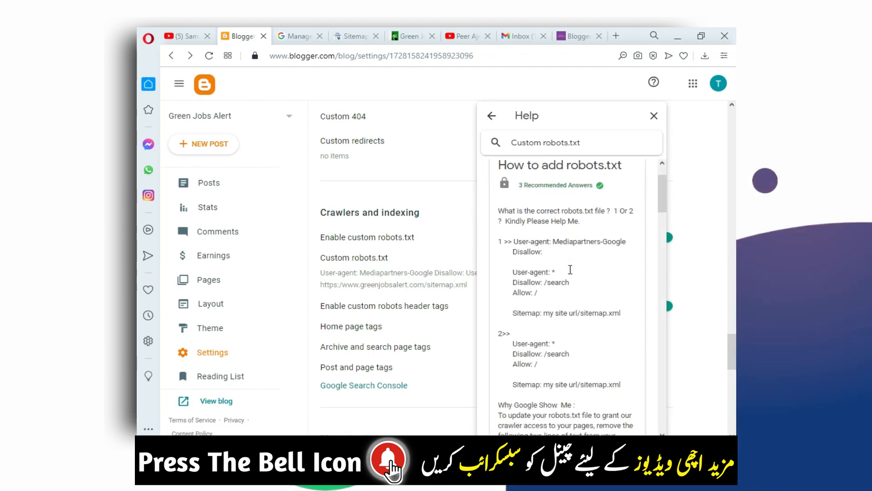
pyautogui.scroll(3, 568, 269)
pyautogui.scroll(3, 569, 269)
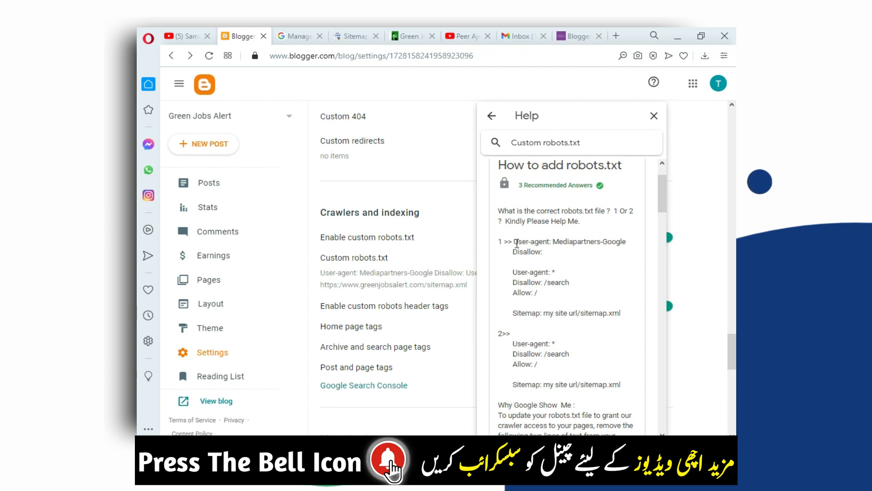
pyautogui.moveTo(515, 242); pyautogui.dragTo(535, 271)
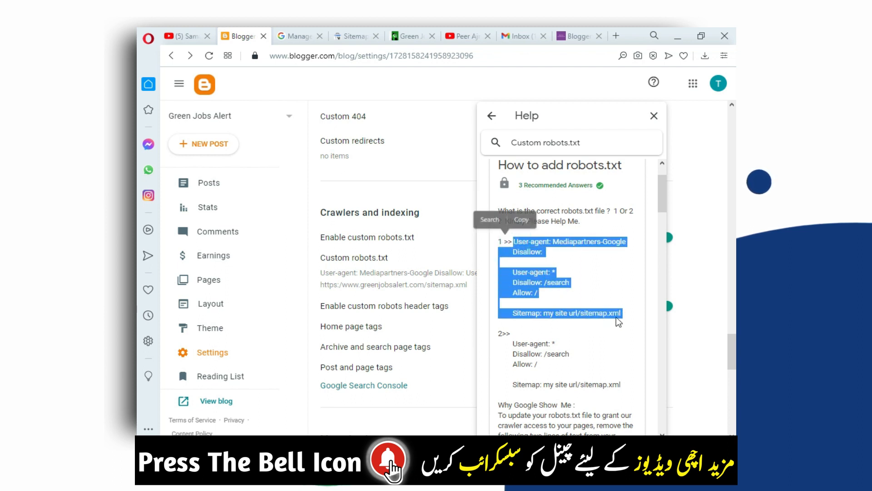
pyautogui.click(615, 313)
pyautogui.moveTo(515, 242); pyautogui.dragTo(603, 301)
pyautogui.click(539, 269)
pyautogui.click(603, 302)
pyautogui.scroll(-3, 603, 301)
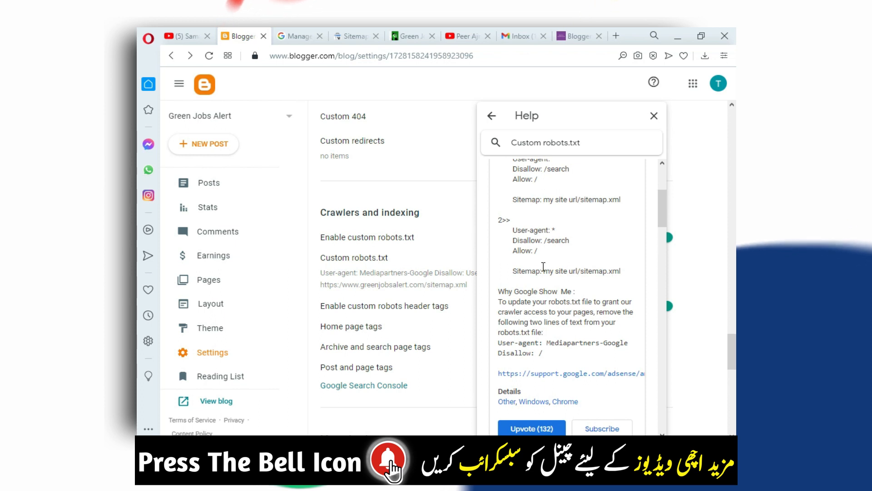
pyautogui.scroll(-2, 545, 268)
pyautogui.scroll(2, 544, 267)
pyautogui.moveTo(512, 234); pyautogui.dragTo(604, 267)
pyautogui.click(605, 266)
pyautogui.scroll(-1, 604, 266)
pyautogui.scroll(-8, 603, 267)
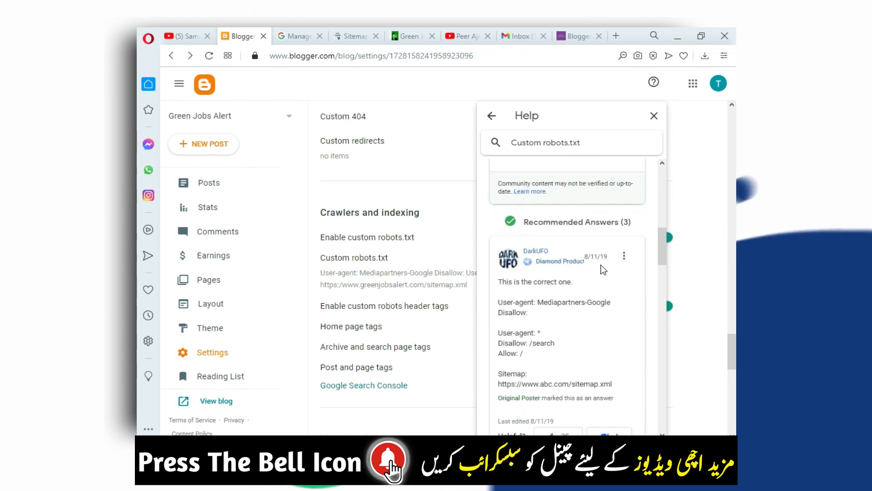
# Step: Copy the robots.txt code from the first recommended answer and replace the entire text in Notepad with it
pyautogui.scroll(1, 523, 259)
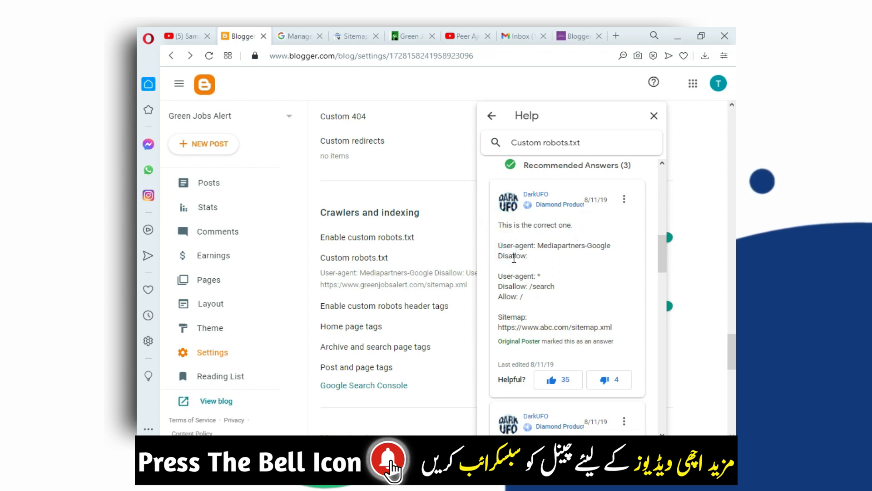
pyautogui.moveTo(501, 247); pyautogui.dragTo(516, 273)
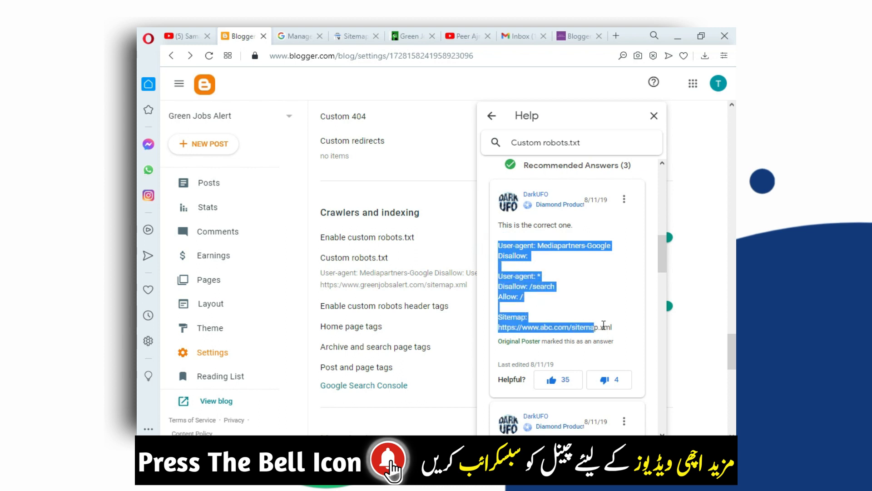
pyautogui.moveTo(604, 326); pyautogui.dragTo(615, 325)
pyautogui.hotkey('ctrl', 'c')
pyautogui.click(373, 449)
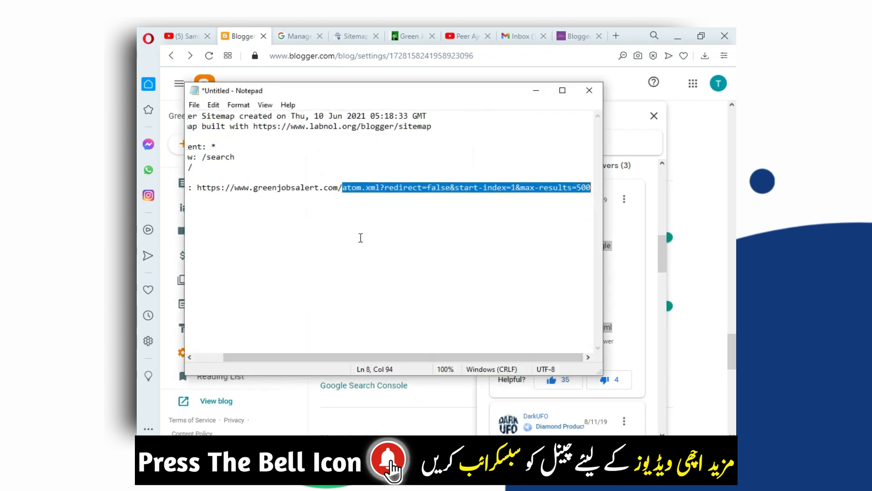
pyautogui.hotkey('ctrl', 'a')
pyautogui.hotkey('ctrl', 'v')
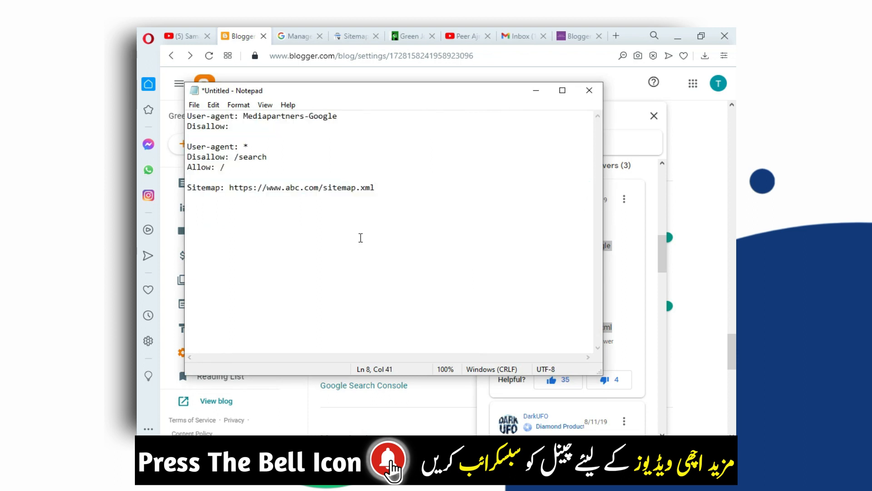
pyautogui.moveTo(377, 90); pyautogui.dragTo(444, 100)
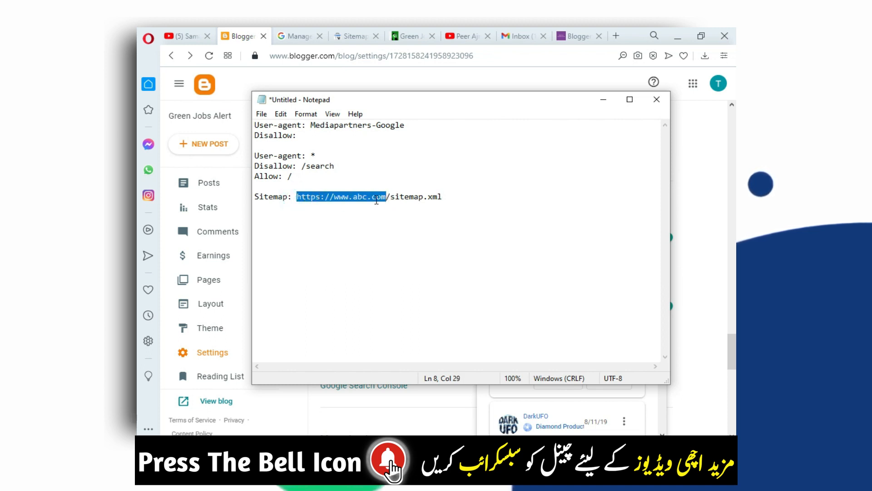
pyautogui.click(400, 37)
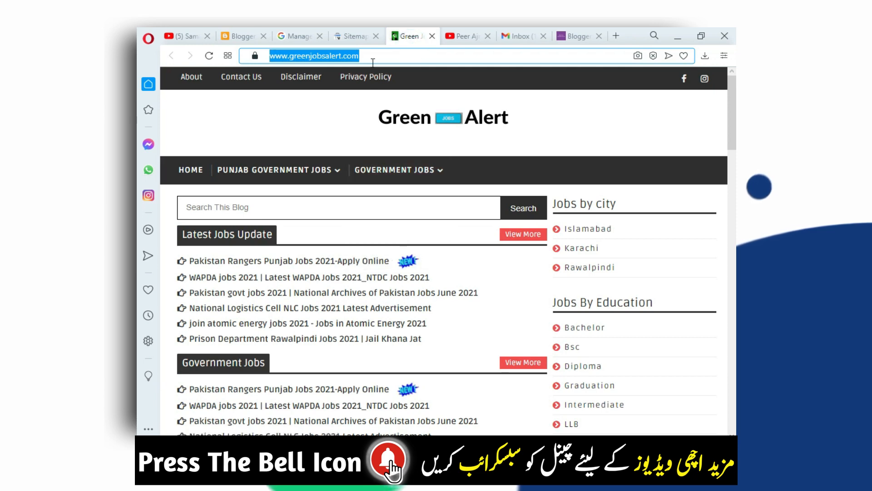
pyautogui.rightClick(346, 53)
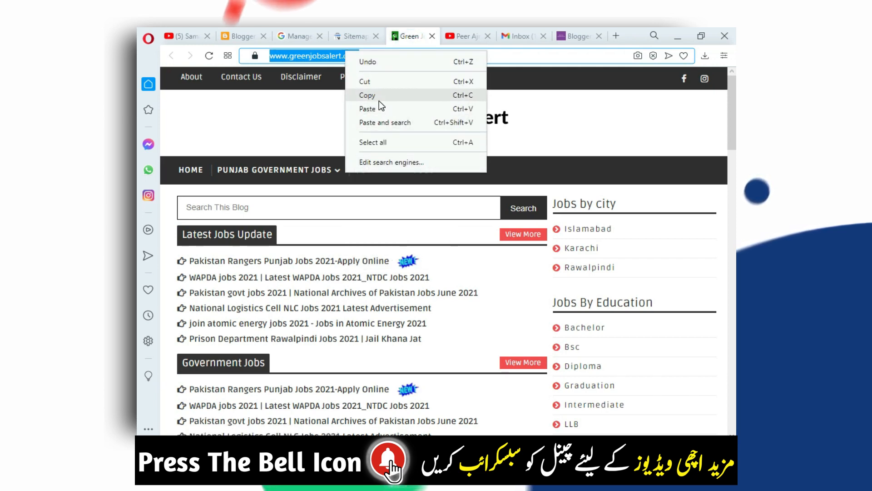
pyautogui.click(379, 96)
pyautogui.click(355, 36)
pyautogui.click(405, 36)
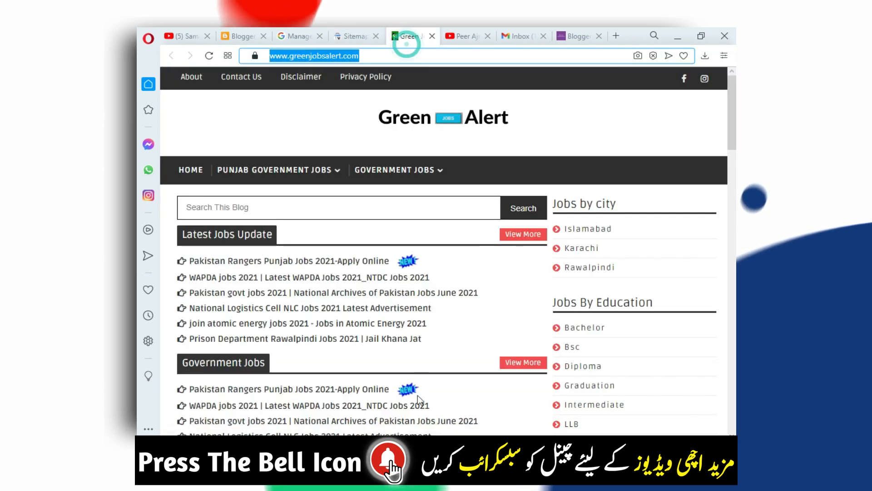
pyautogui.hotkey('alt', 'Tab')
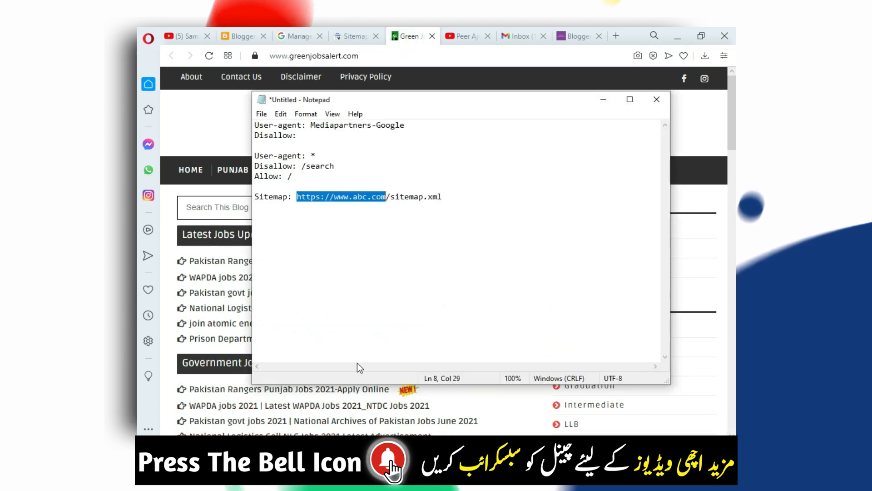
pyautogui.rightClick(327, 196)
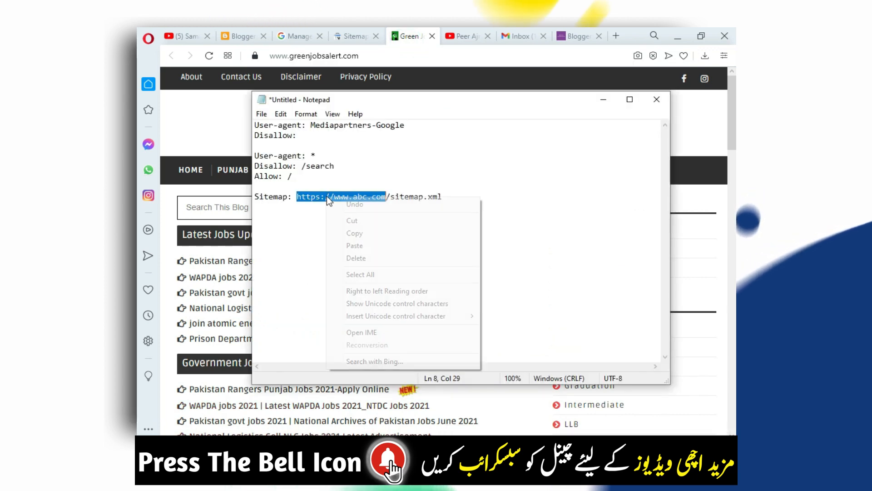
pyautogui.click(364, 242)
pyautogui.click(403, 184)
# Step: Copy the complete robots.txt text from Notepad
pyautogui.rightClick(375, 158)
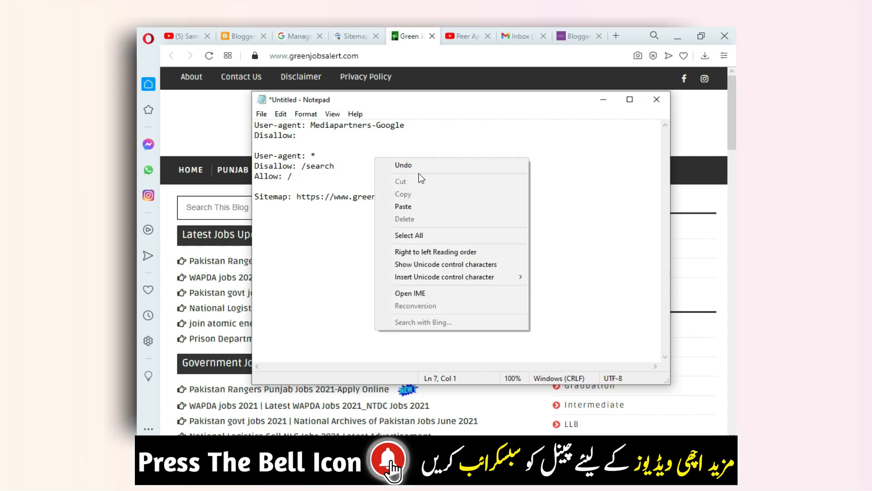
pyautogui.click(408, 235)
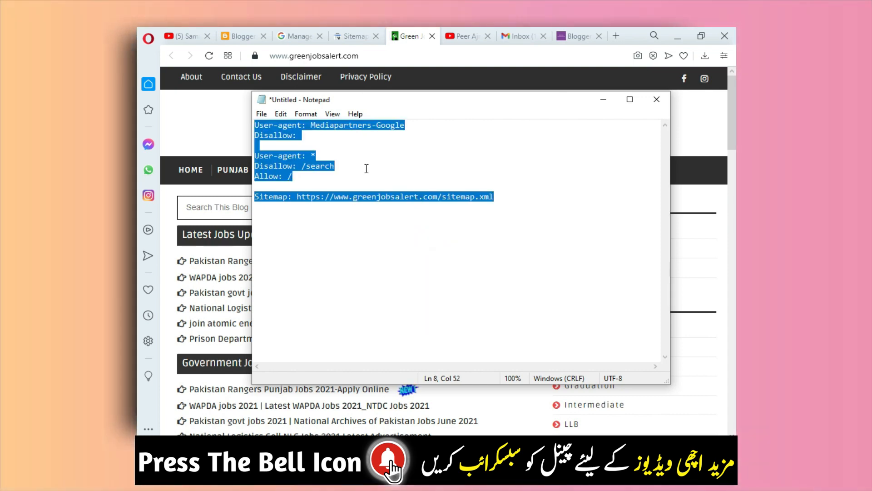
pyautogui.rightClick(366, 169)
pyautogui.click(413, 210)
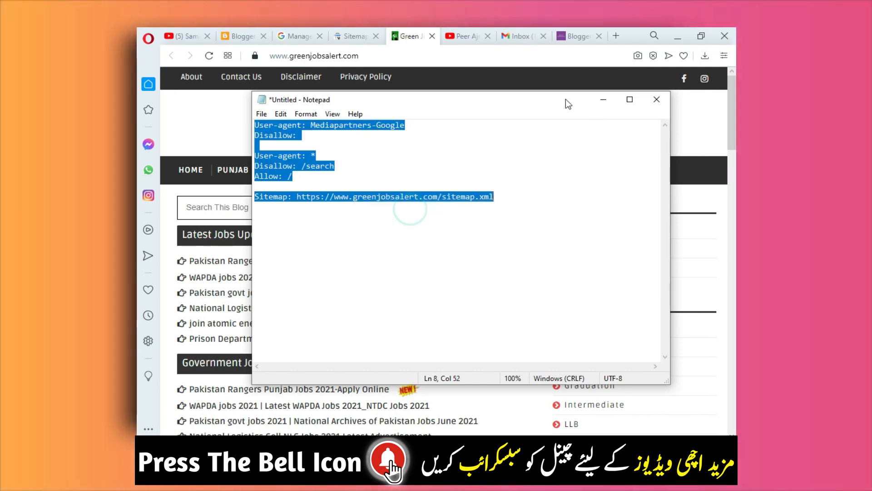
# Step: Minimize Notepad, return to the Blogger settings and close the Help pane
pyautogui.click(606, 100)
pyautogui.click(254, 35)
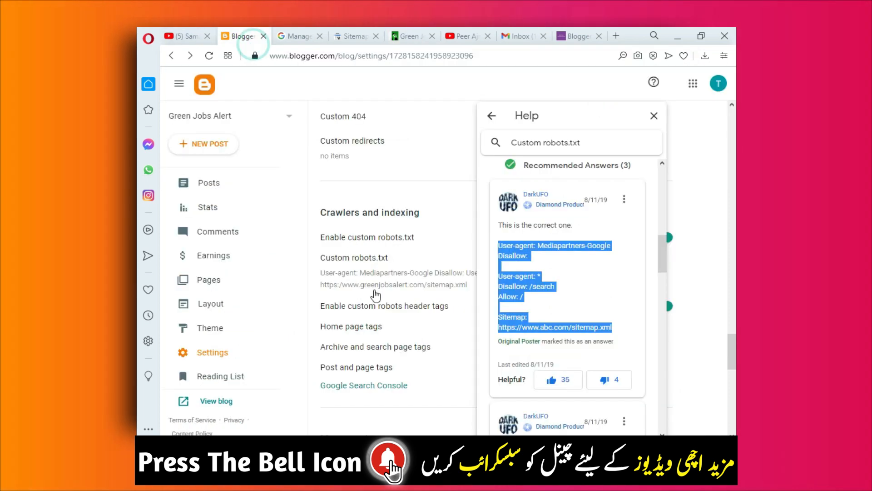
pyautogui.click(653, 116)
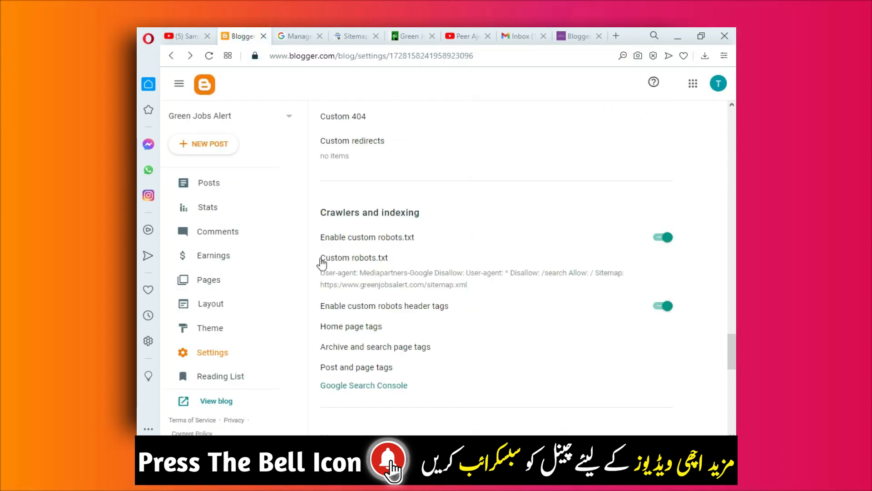
pyautogui.click(369, 257)
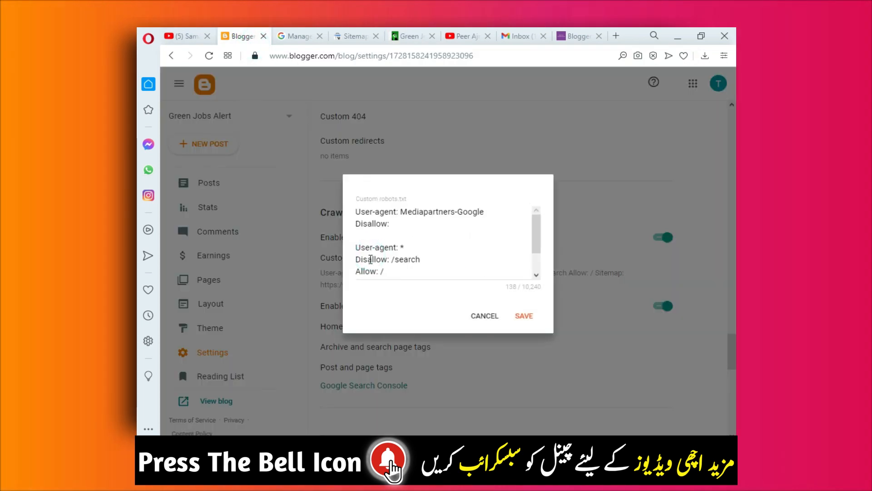
pyautogui.rightClick(392, 248)
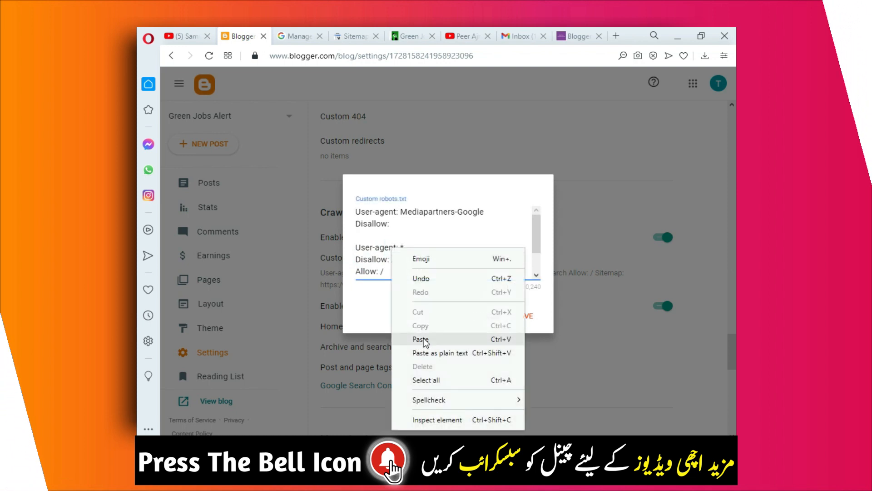
pyautogui.click(427, 379)
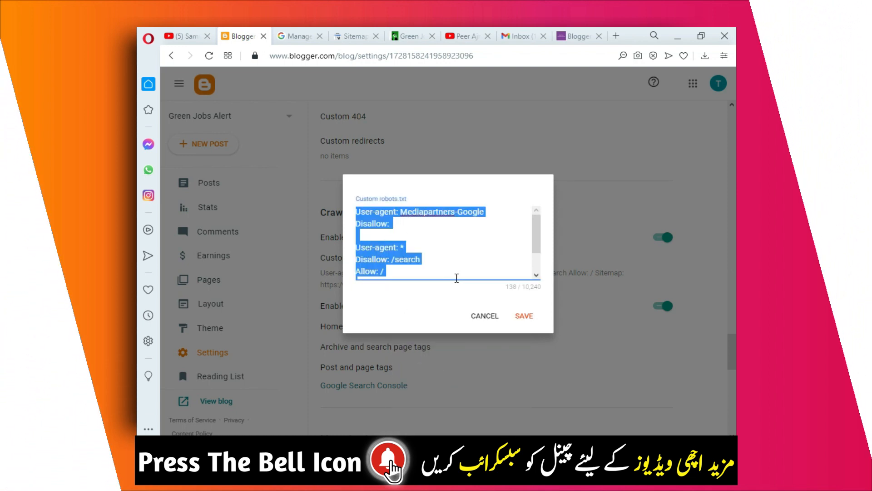
pyautogui.click(478, 314)
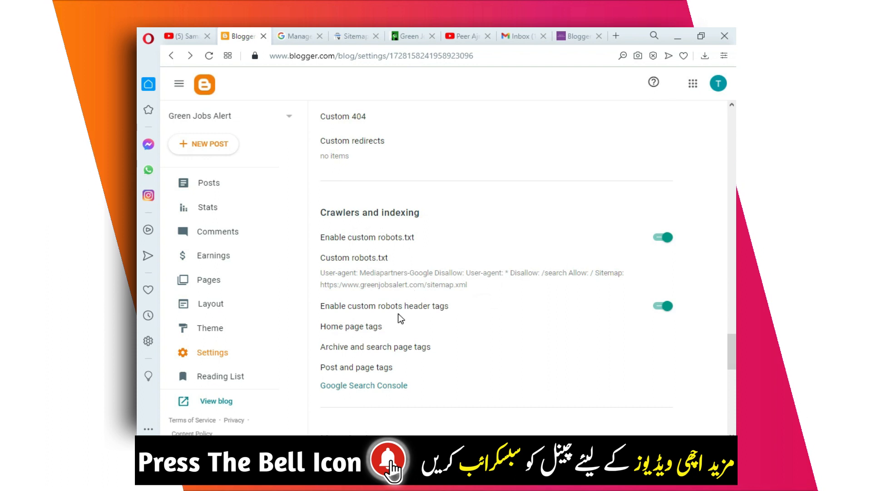
# Step: Review the custom robots header tags for the home page, archive and search pages, and posts and pages, leaving each dialog without saving
pyautogui.scroll(-1, 399, 317)
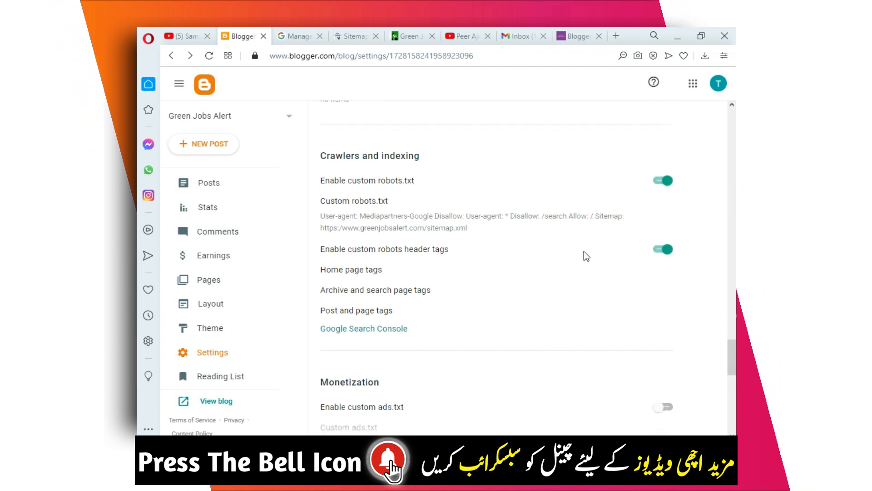
pyautogui.click(346, 272)
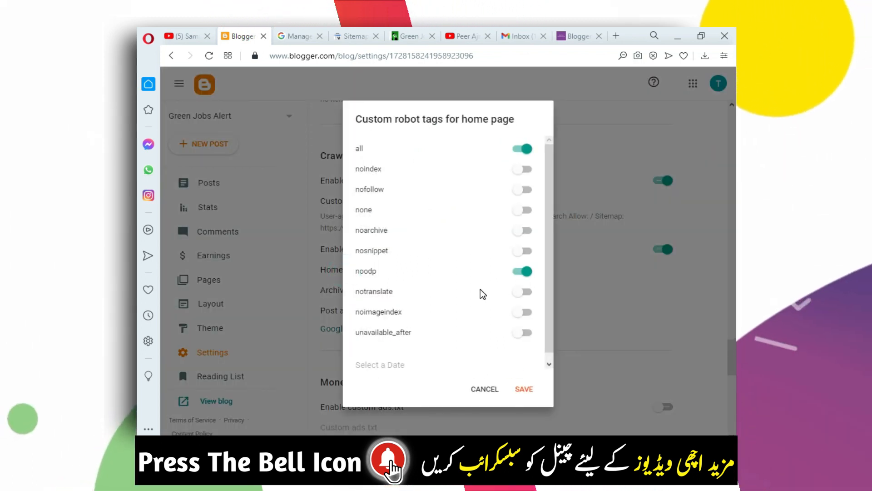
pyautogui.click(484, 389)
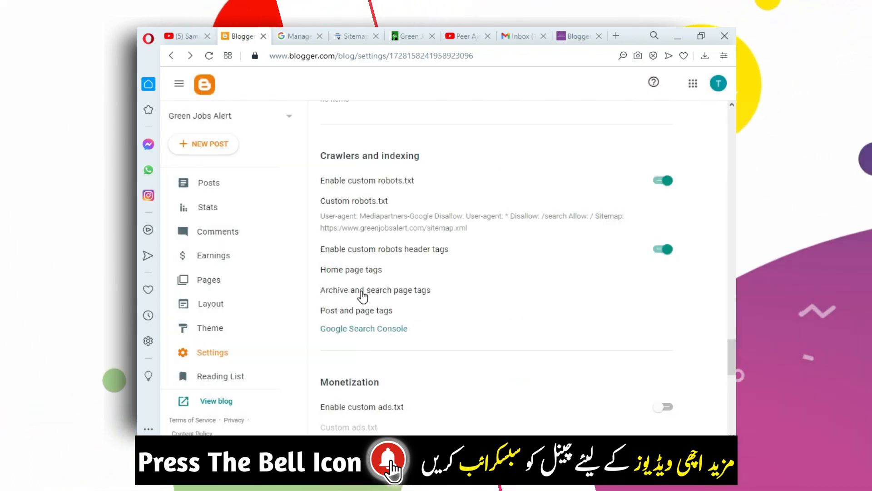
pyautogui.click(362, 292)
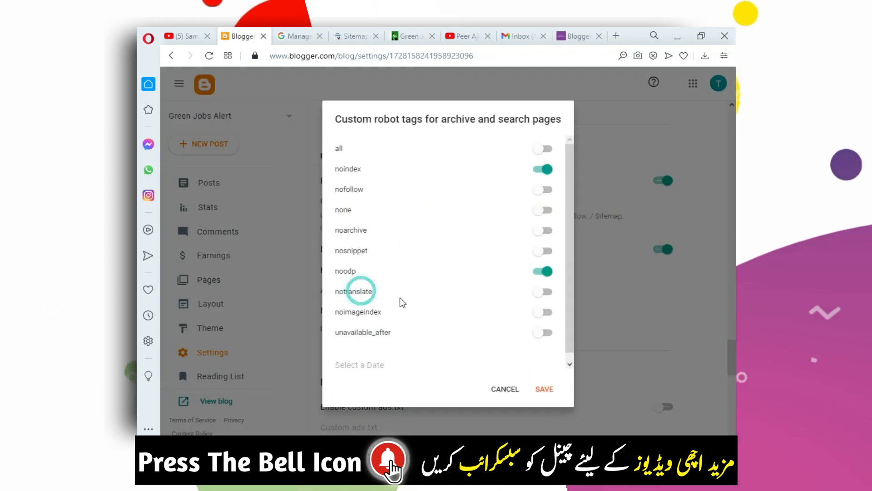
pyautogui.click(505, 390)
pyautogui.click(374, 313)
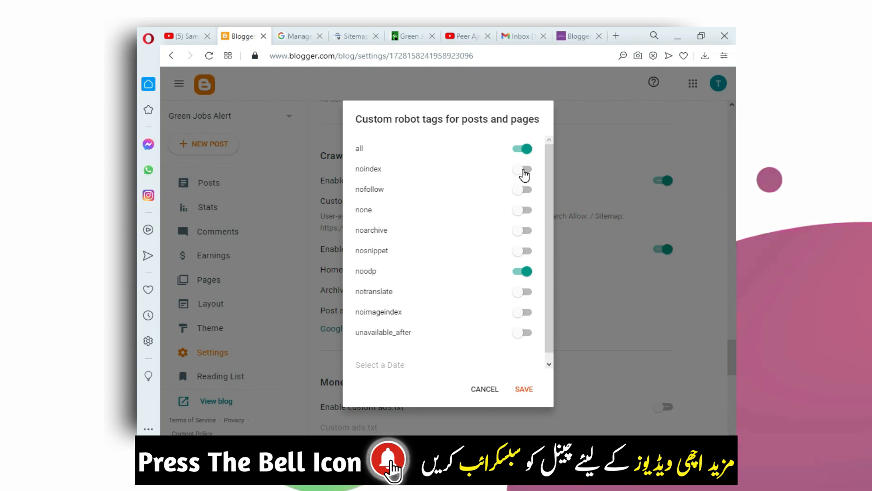
pyautogui.click(484, 389)
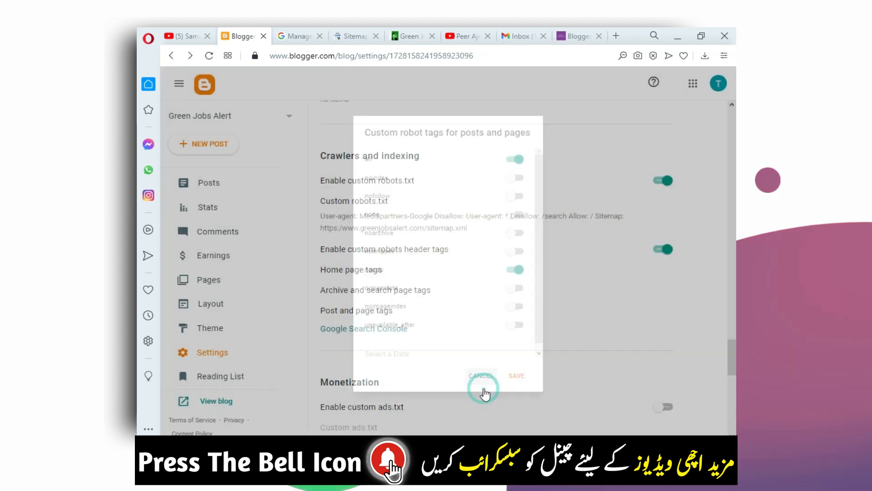
pyautogui.scroll(-2, 401, 299)
pyautogui.scroll(3, 395, 273)
pyautogui.scroll(3, 390, 244)
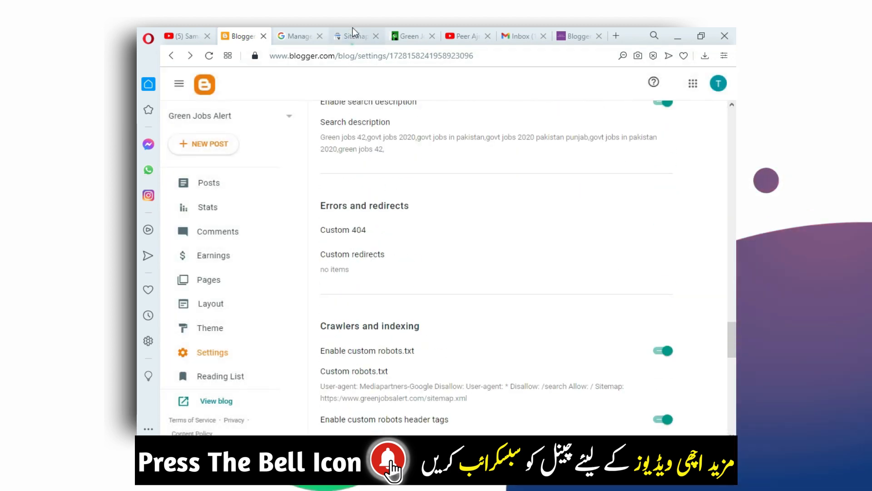
# Step: Switch to Google Search Console and open the Sitemaps page to check the blog's submitted sitemaps
pyautogui.click(352, 36)
pyautogui.click(180, 85)
pyautogui.click(235, 123)
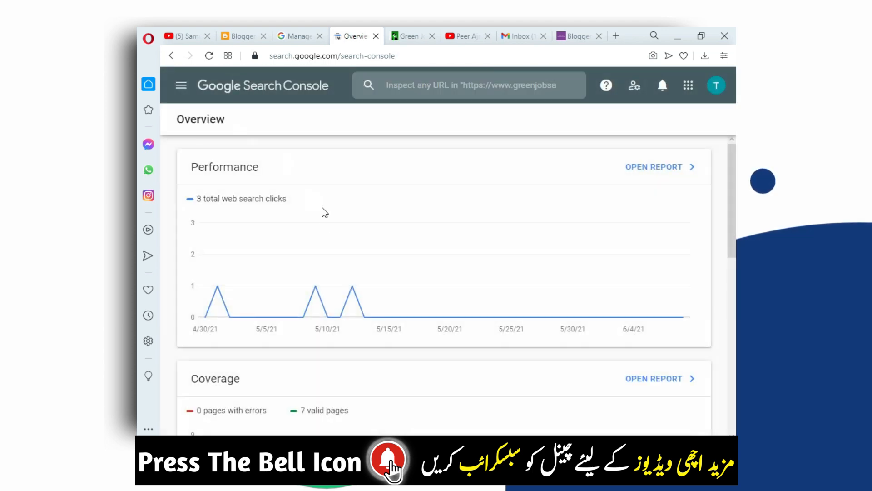
pyautogui.click(181, 90)
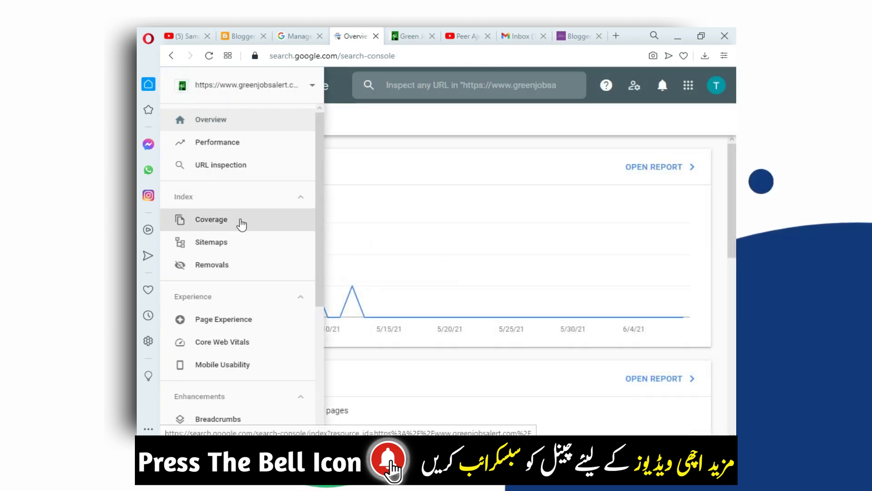
pyautogui.click(242, 254)
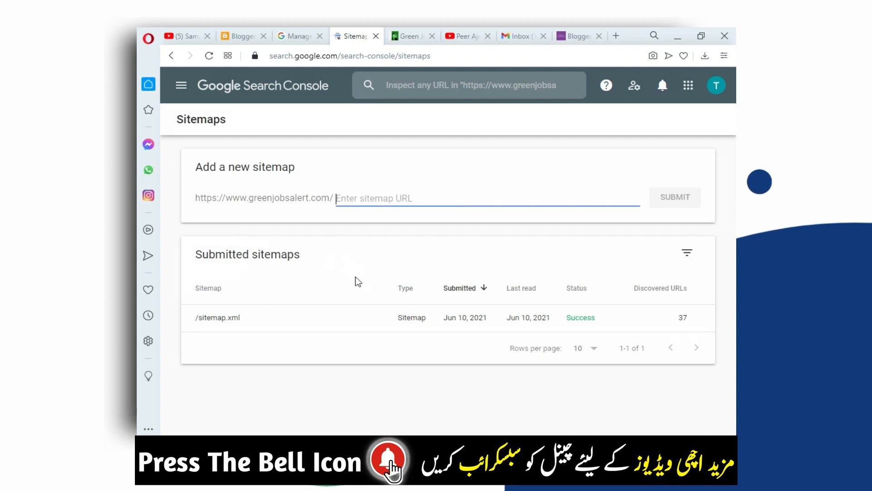
pyautogui.click(362, 387)
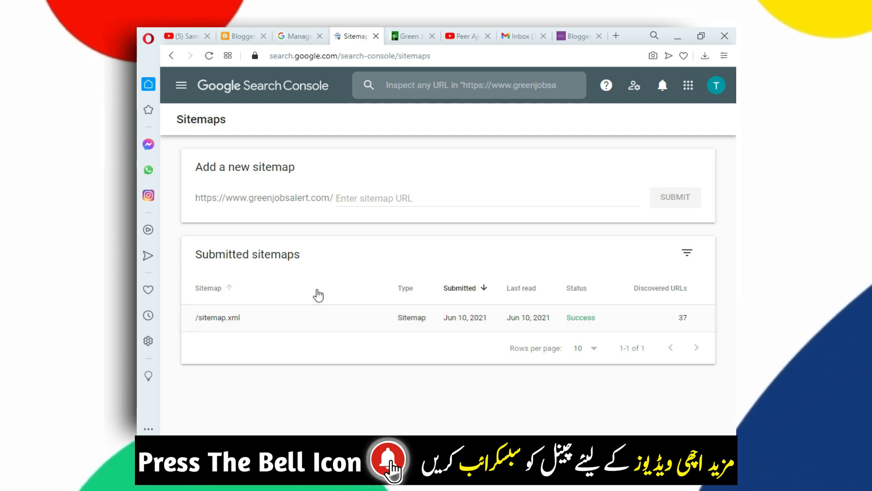
# Step: Submit sitemap.xml as a new sitemap for greenjobsalert.com and dismiss the confirmation dialog
pyautogui.click(368, 195)
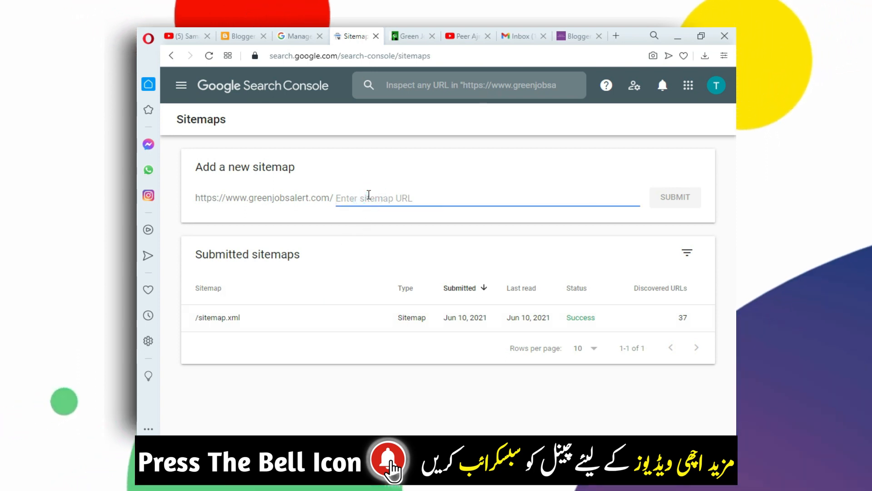
pyautogui.write('sitemap.xml')
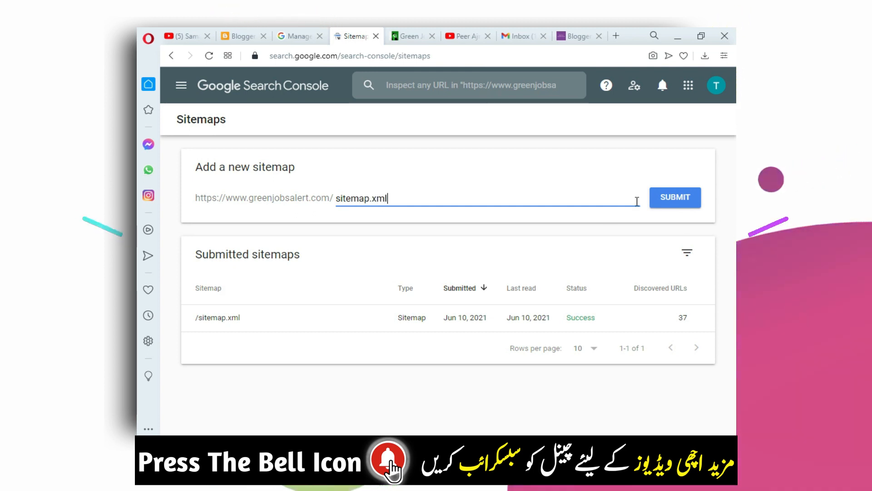
pyautogui.click(666, 205)
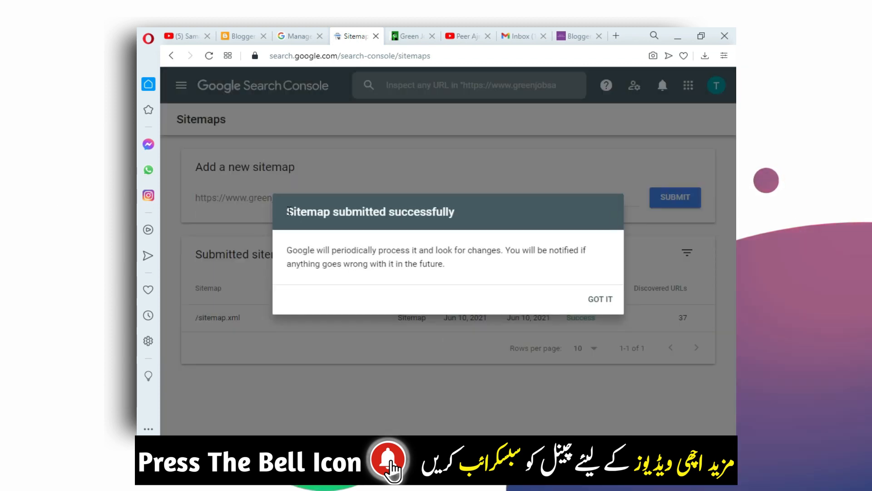
pyautogui.moveTo(285, 212); pyautogui.dragTo(428, 210)
pyautogui.click(599, 298)
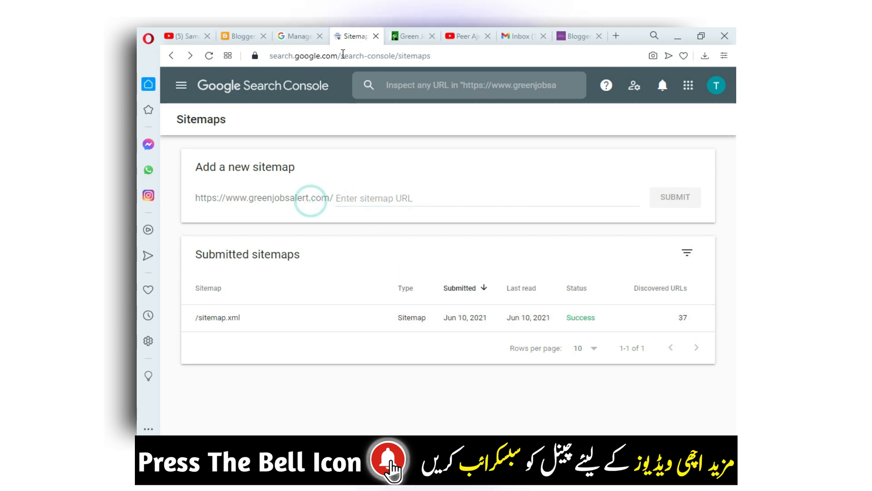
# Step: Look over the Crawlers and indexing settings in Blogger, then return to the Sitemaps page in Google Search Console
pyautogui.click(237, 36)
pyautogui.scroll(3, 375, 260)
pyautogui.scroll(-6, 375, 260)
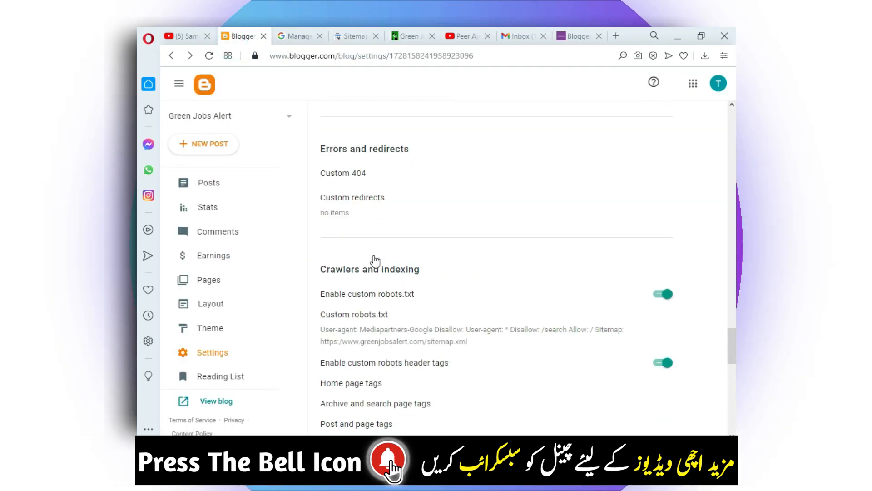
pyautogui.click(357, 34)
pyautogui.click(359, 197)
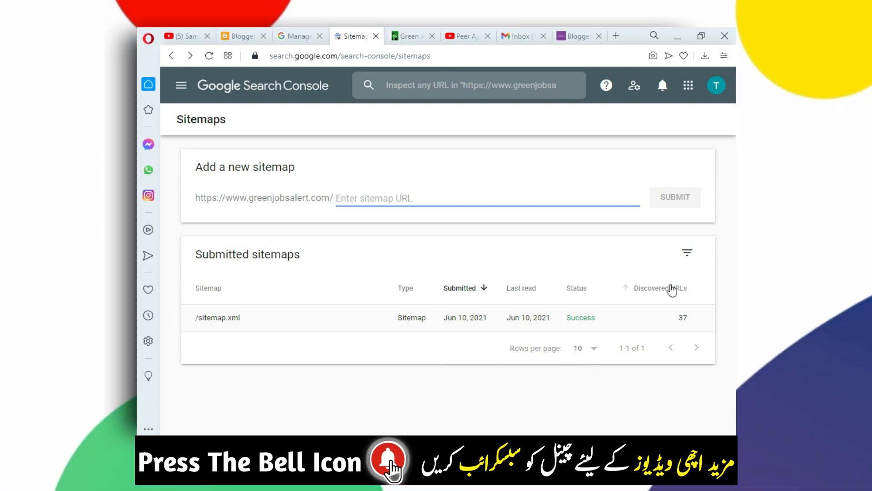
# Step: Look through the blog's post list in Blogger to compare its post count with the sitemap's discovered URLs in Search Console
pyautogui.click(240, 40)
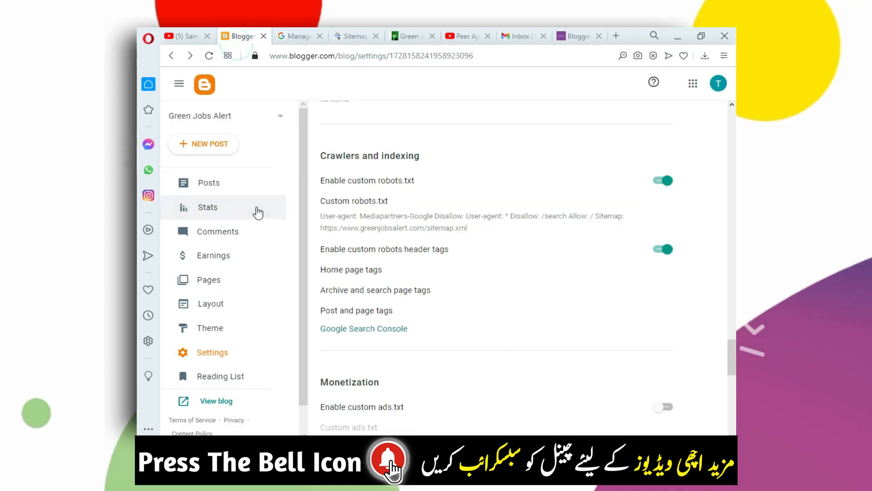
pyautogui.click(240, 187)
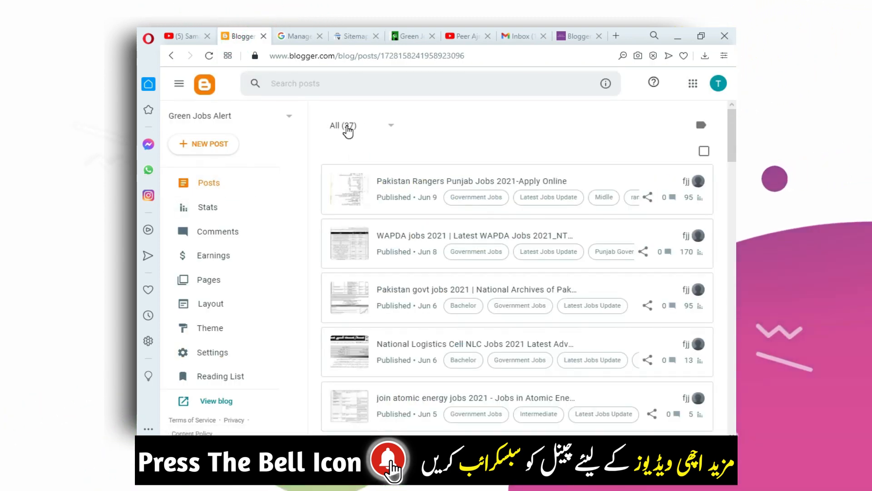
pyautogui.scroll(-10, 400, 273)
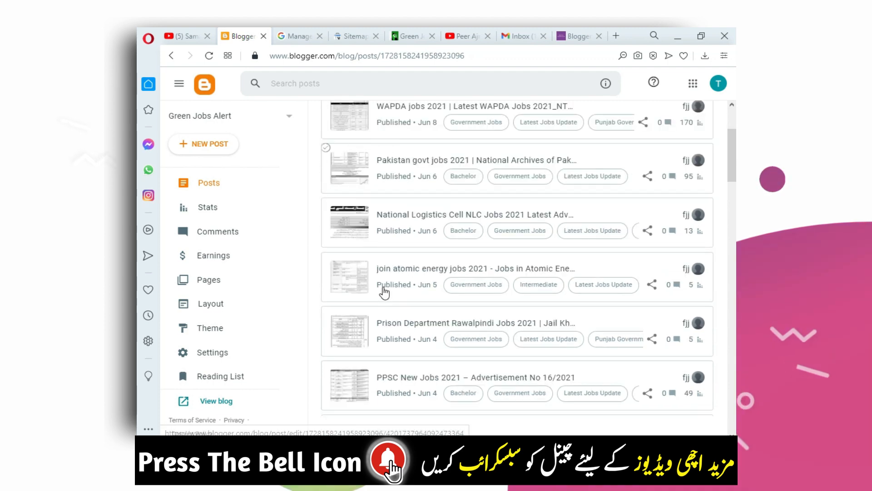
pyautogui.scroll(8, 385, 290)
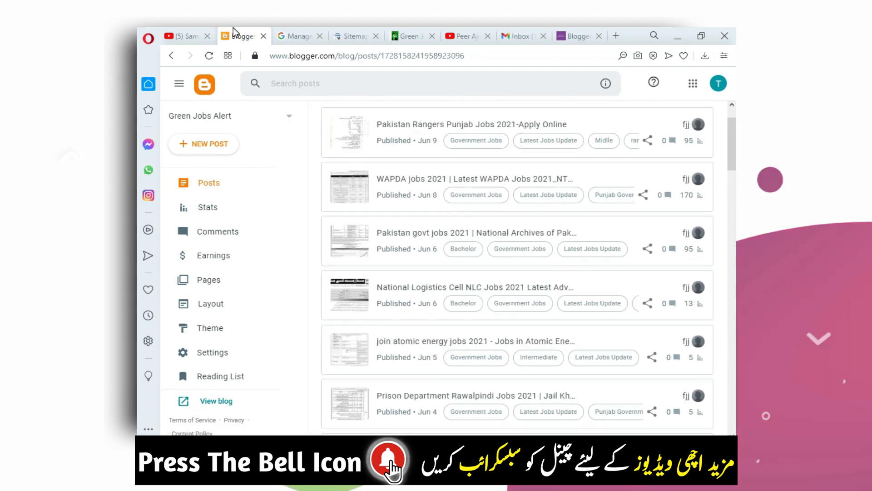
pyautogui.click(353, 29)
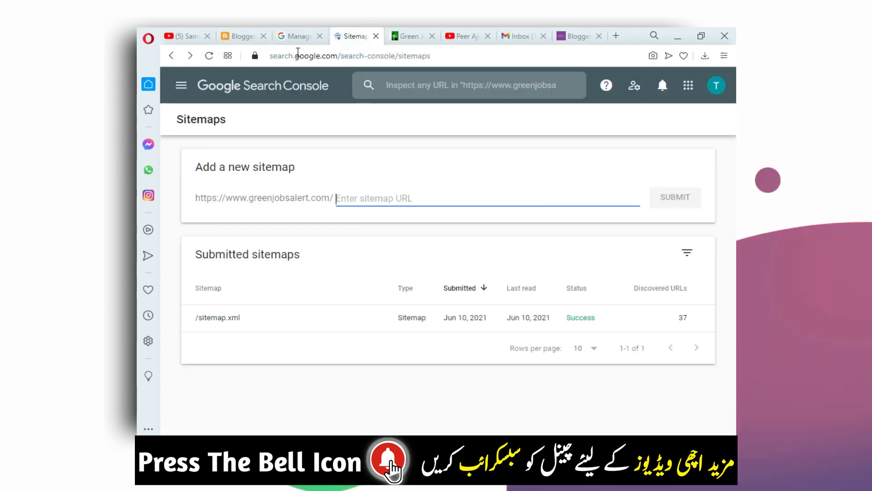
# Step: Start a new post in Blogger and copy the entire text of the "green jobs 9" document in Google Docs
pyautogui.click(222, 43)
pyautogui.click(178, 145)
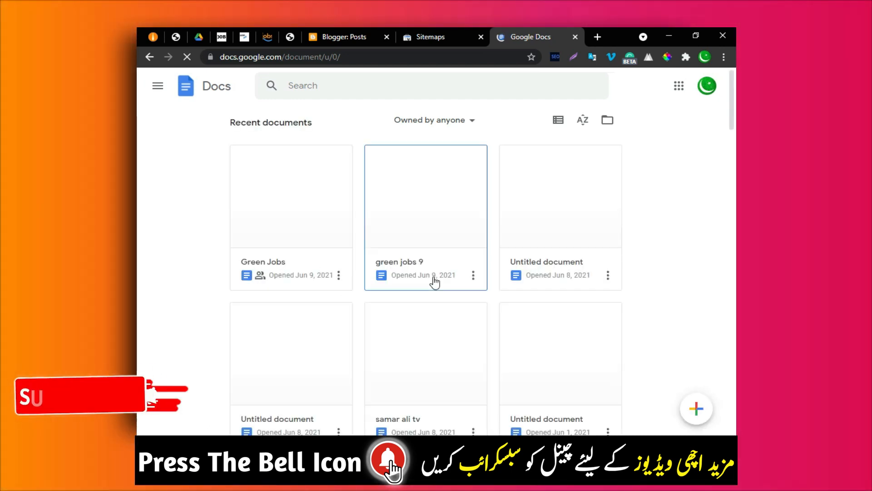
pyautogui.click(418, 212)
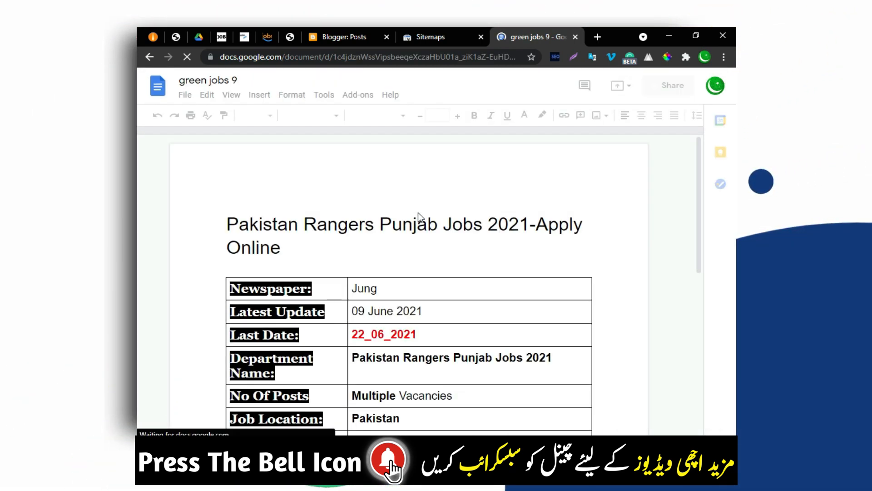
pyautogui.rightClick(418, 219)
pyautogui.click(397, 224)
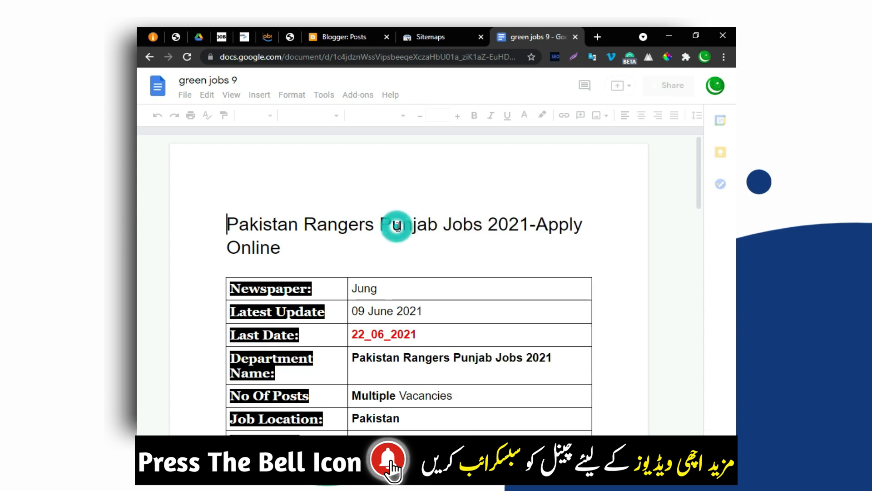
pyautogui.hotkey('ctrl', 'a')
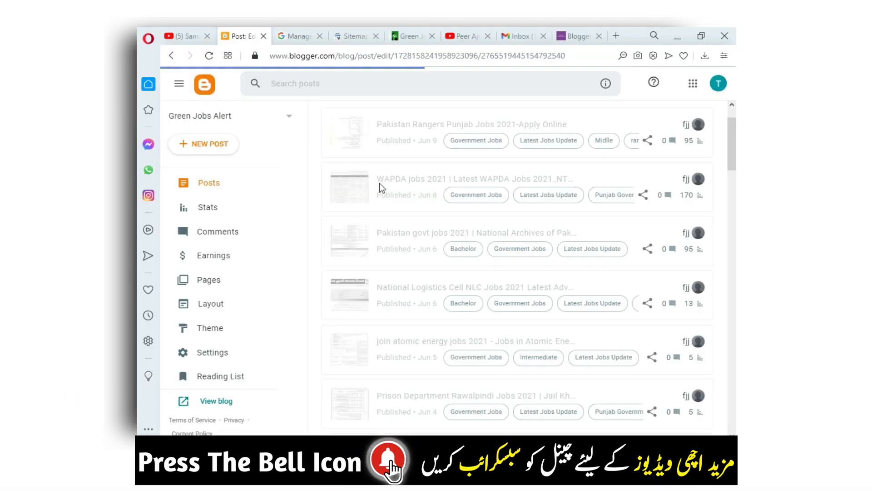
# Step: Paste the copied text into the post body and use its heading "Pakistan Rangers Punjab Jobs 2021-Apply Online" as the post title
pyautogui.click(355, 210)
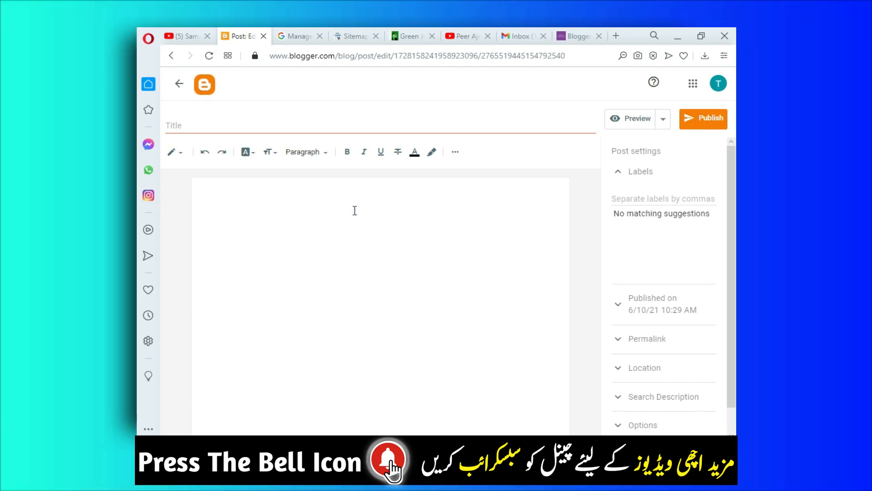
pyautogui.scroll(10, 355, 209)
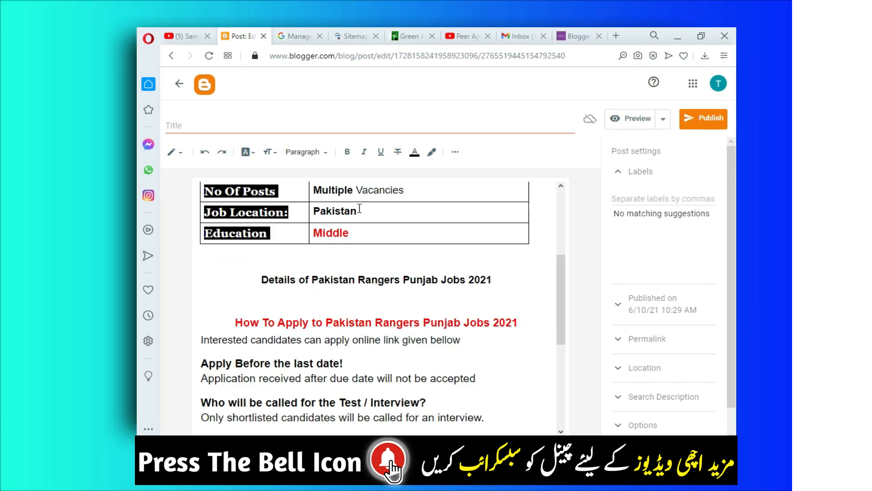
pyautogui.moveTo(261, 248); pyautogui.dragTo(197, 222)
pyautogui.hotkey('ctrl', 'c')
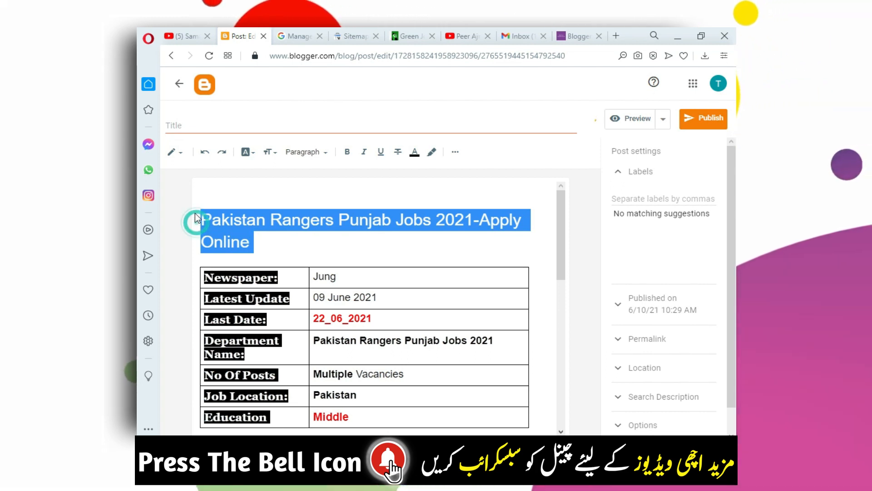
pyautogui.click(269, 127)
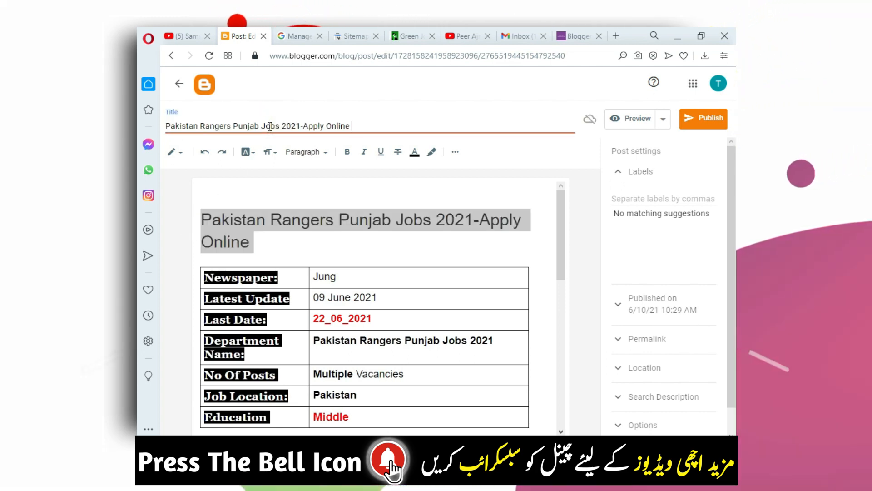
# Step: Add the label "Latest Jobs Update" to the post and collapse the labels section
pyautogui.click(665, 201)
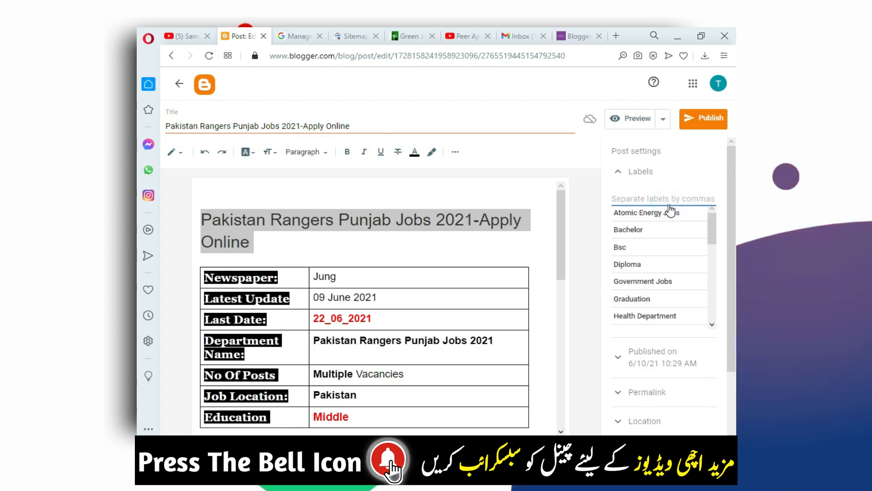
pyautogui.write('late')
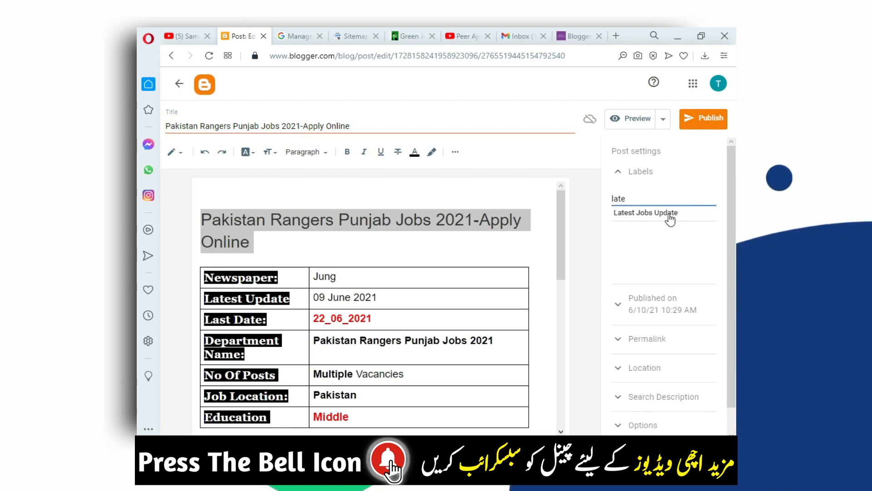
pyautogui.click(669, 213)
pyautogui.click(675, 181)
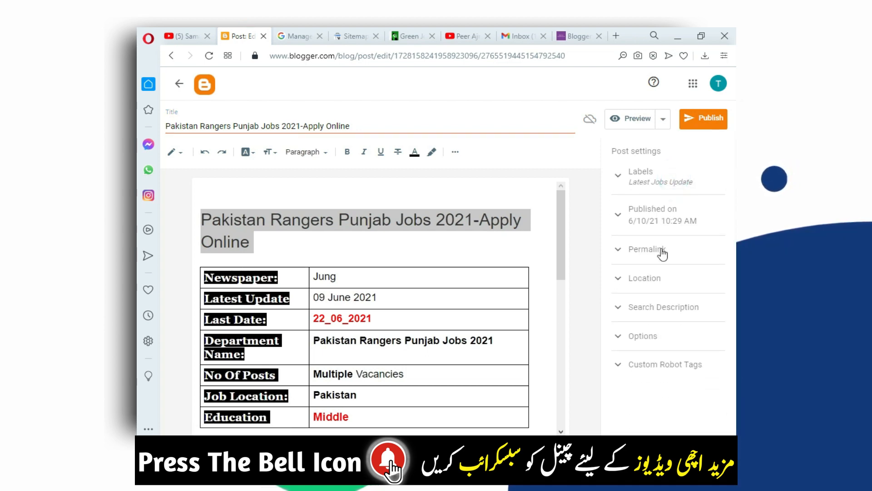
# Step: Set the search description to "green jobs alert,Pakistan Rangers Punjab Jobs 2021-Apply Online" and publish the post
pyautogui.click(669, 308)
pyautogui.click(644, 332)
pyautogui.write('gre')
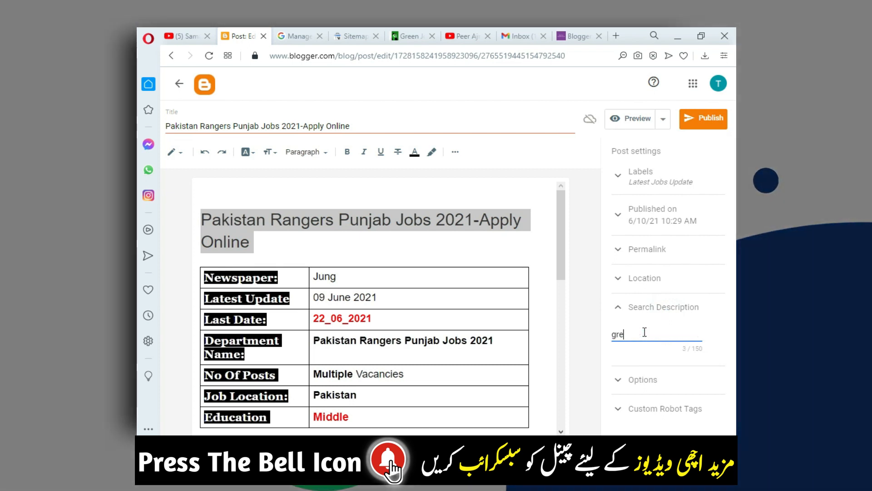
pyautogui.write('en jobs ')
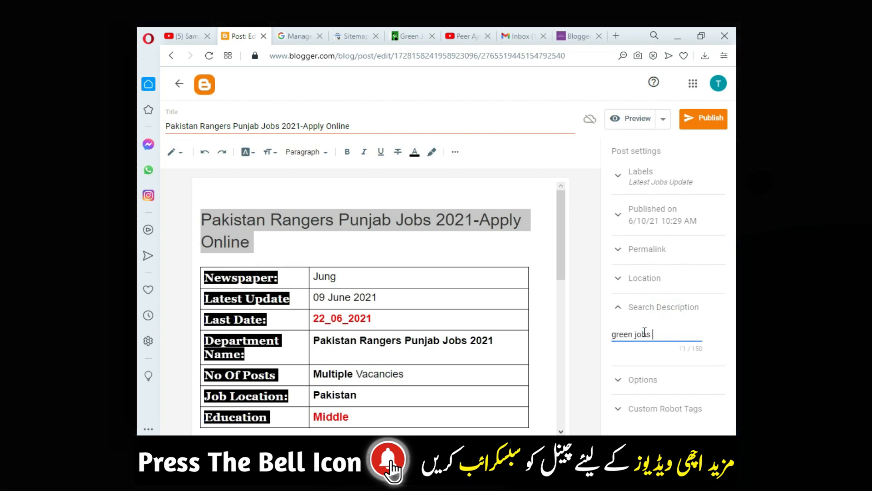
pyautogui.write('alert')
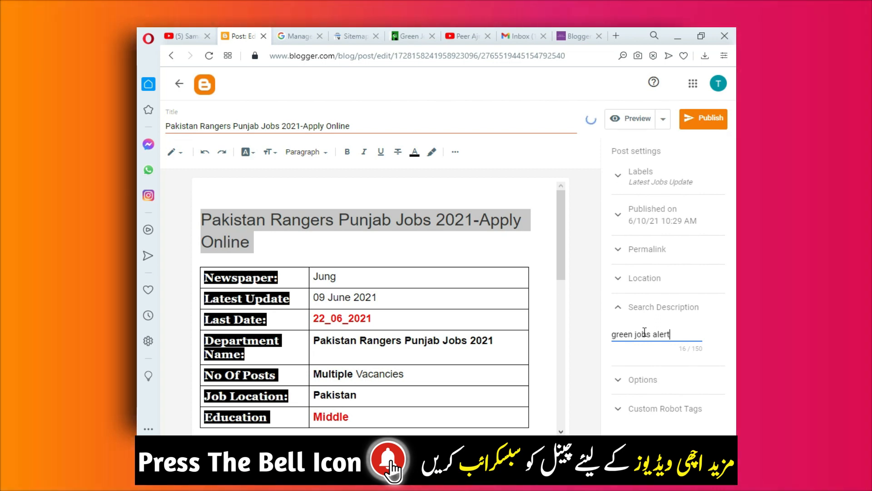
pyautogui.write(',')
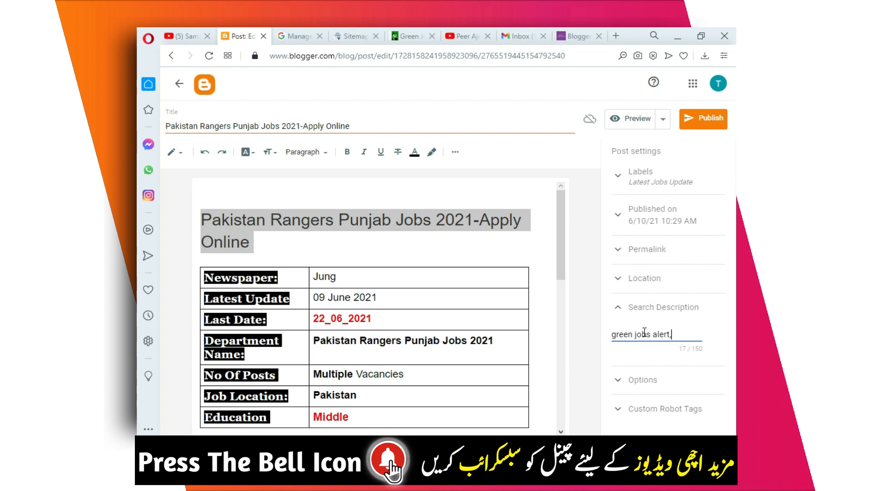
pyautogui.hotkey('ctrl', 'v')
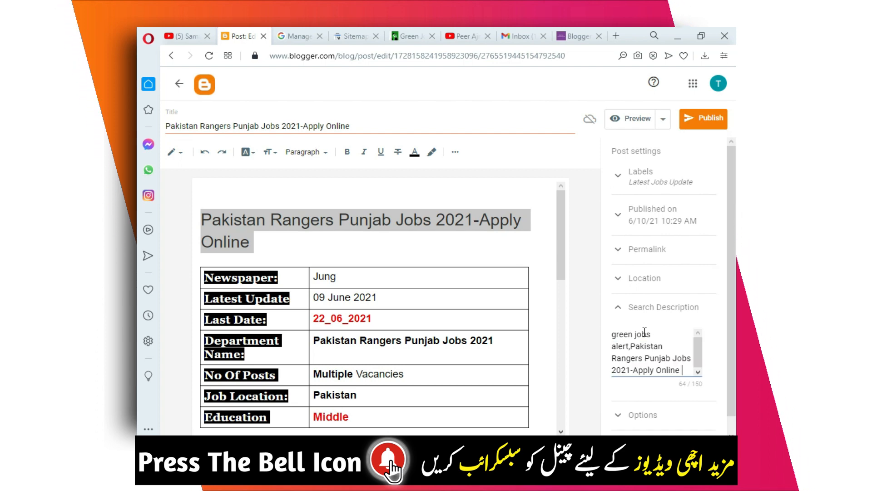
pyautogui.click(707, 308)
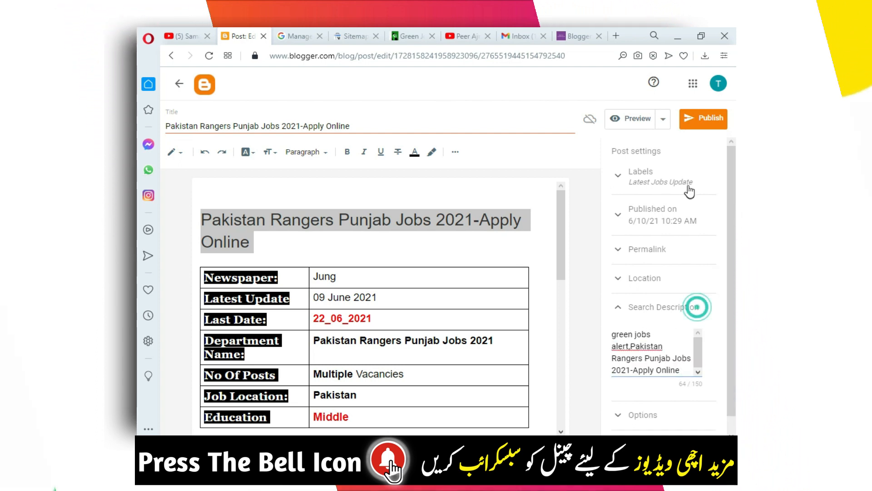
pyautogui.click(708, 118)
pyautogui.click(478, 278)
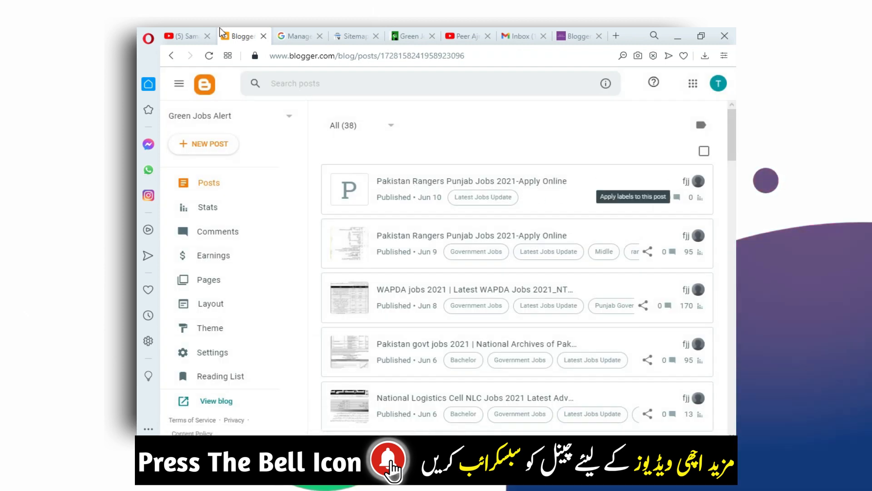
# Step: Reload the greenjobsalert.com home page and copy the link address of the newest Pakistan Rangers Punjab Jobs post
pyautogui.click(411, 32)
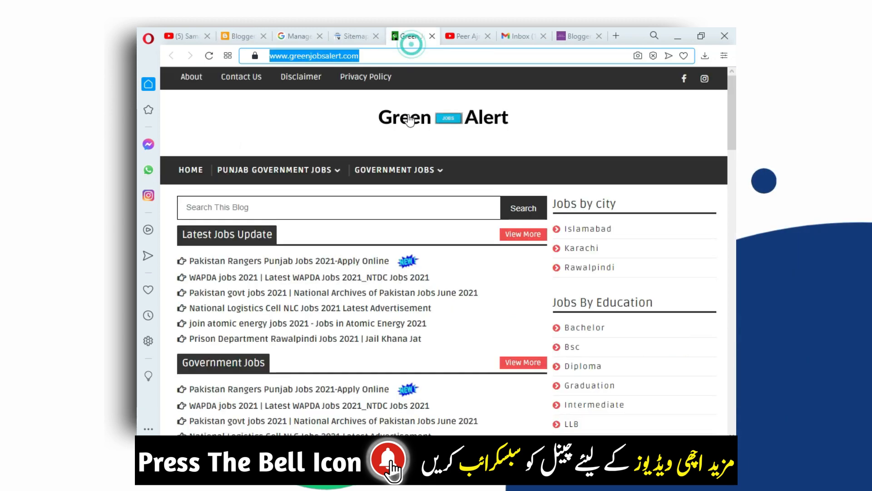
pyautogui.click(209, 55)
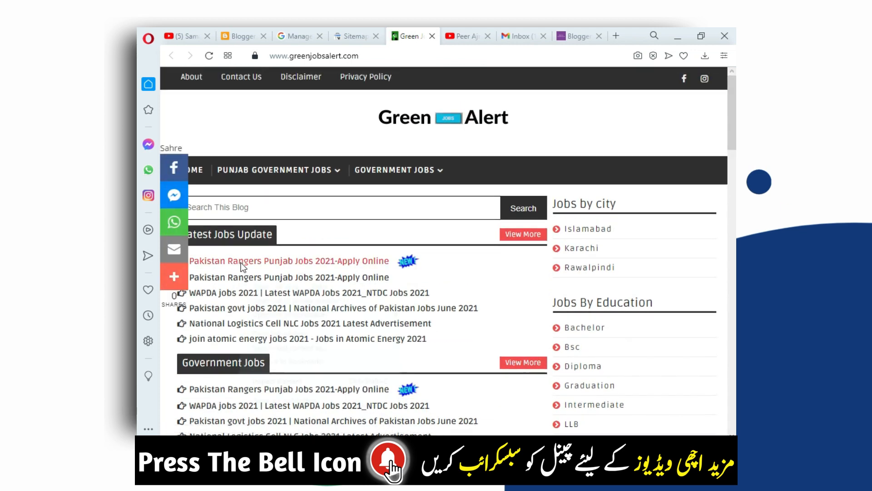
pyautogui.rightClick(241, 263)
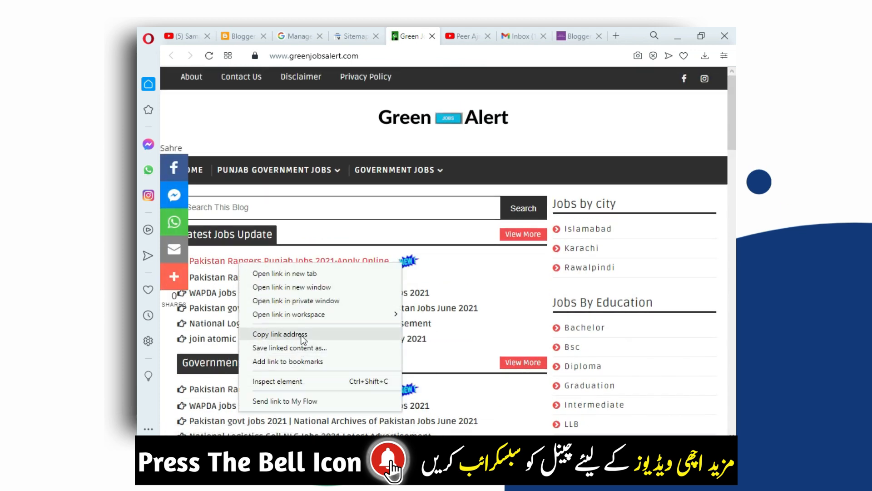
pyautogui.click(290, 335)
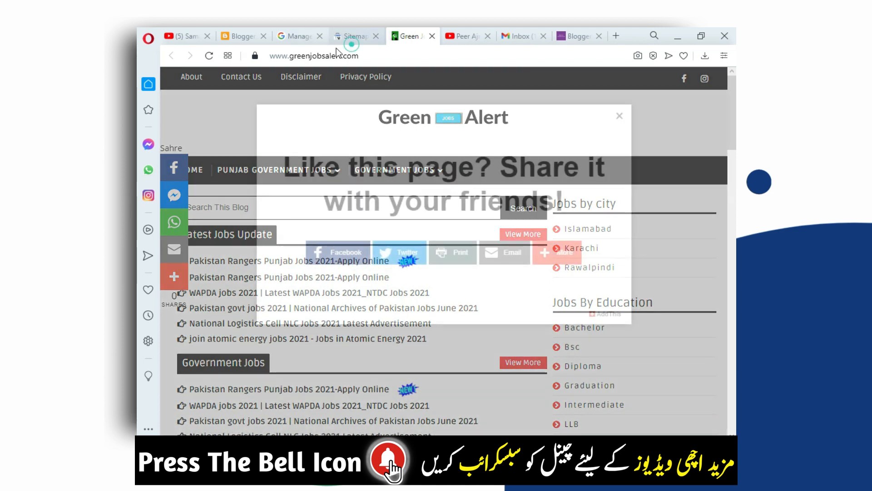
# Step: Switch back to Google Search Console and open the property's Overview page
pyautogui.click(350, 36)
pyautogui.click(181, 85)
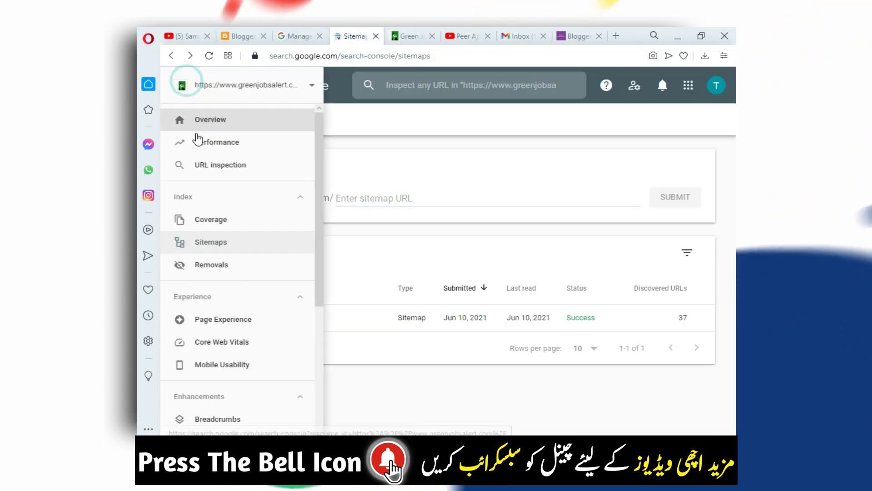
pyautogui.click(211, 121)
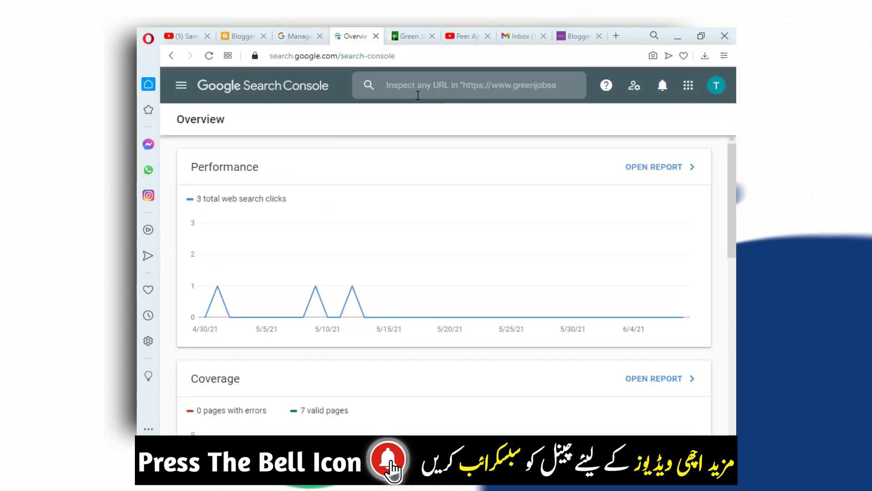
pyautogui.click(474, 88)
pyautogui.rightClick(475, 88)
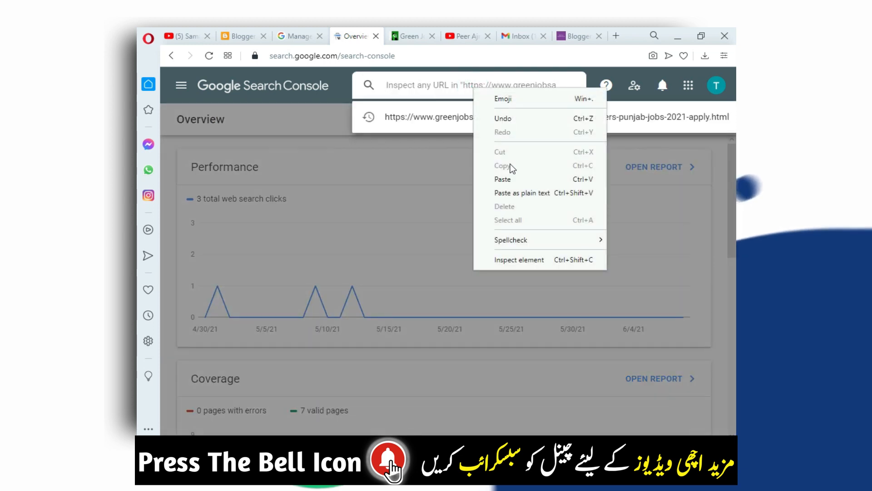
pyautogui.click(502, 179)
pyautogui.press('Return')
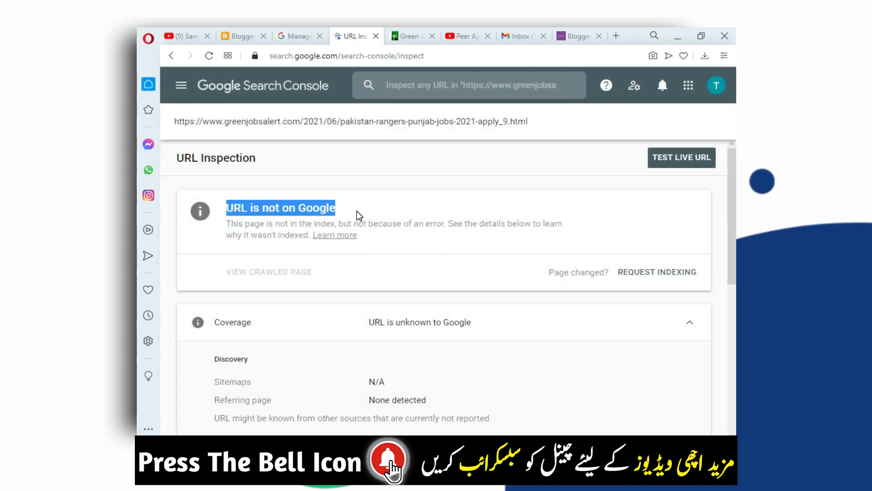
pyautogui.scroll(-1, 613, 276)
pyautogui.scroll(1, 612, 275)
# Step: Request indexing for the inspected post URL, complete the fire hydrant image verification, and dismiss the confirmation
pyautogui.click(666, 274)
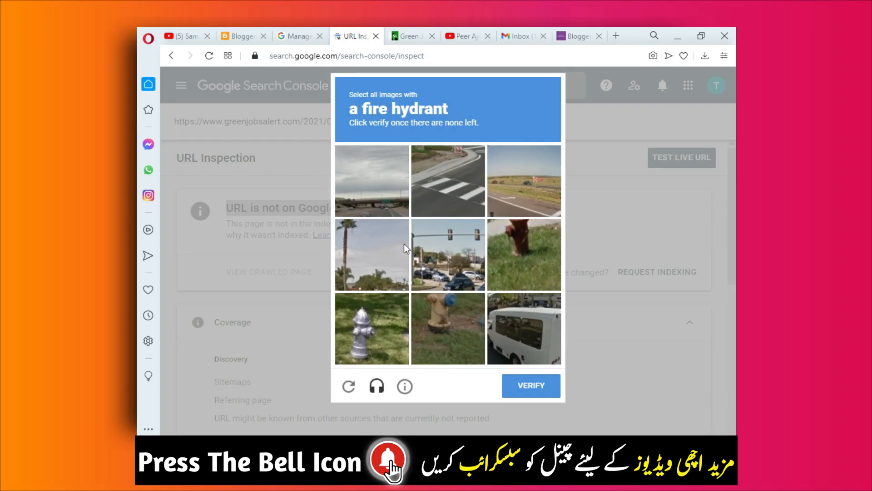
pyautogui.click(373, 333)
pyautogui.click(448, 328)
pyautogui.click(448, 254)
pyautogui.click(524, 255)
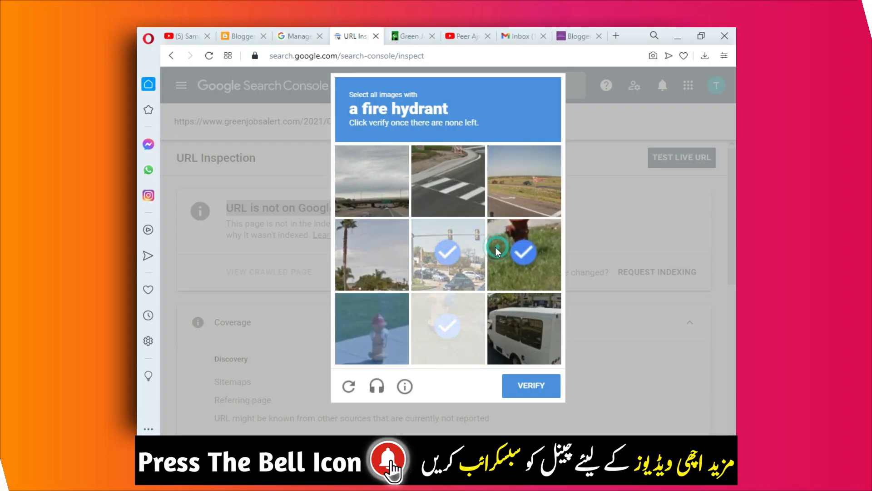
pyautogui.click(384, 335)
pyautogui.click(524, 256)
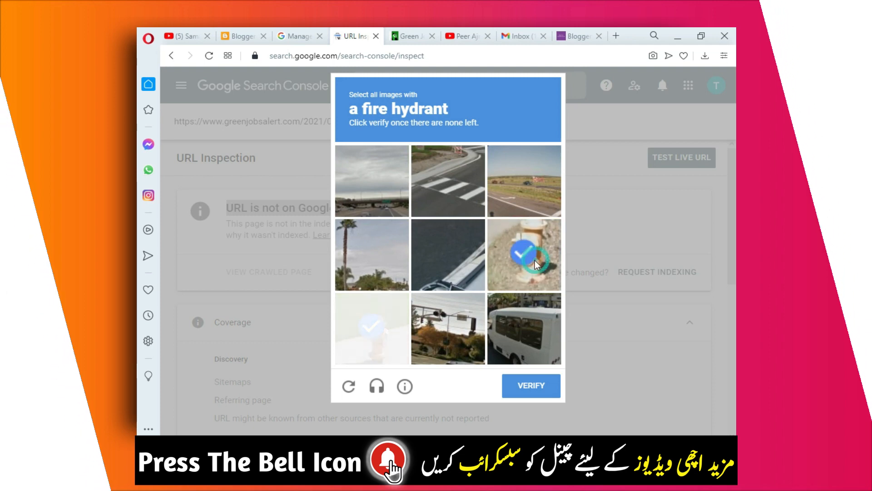
pyautogui.click(372, 329)
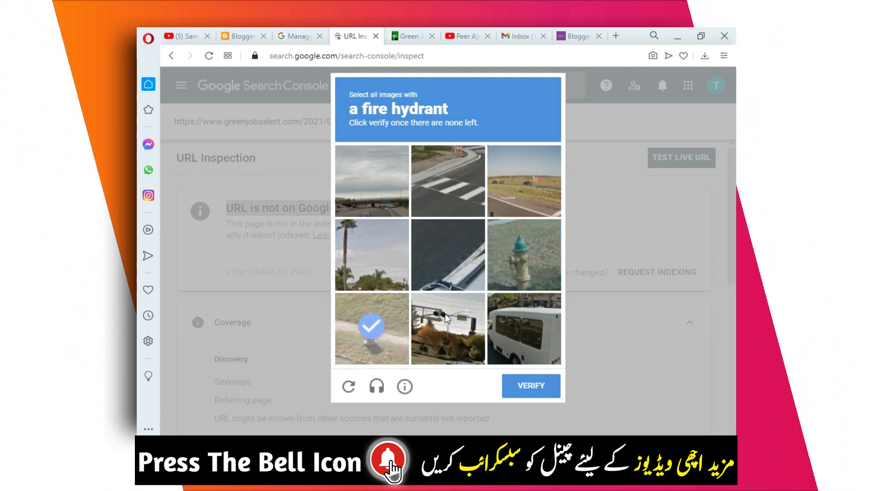
pyautogui.click(527, 264)
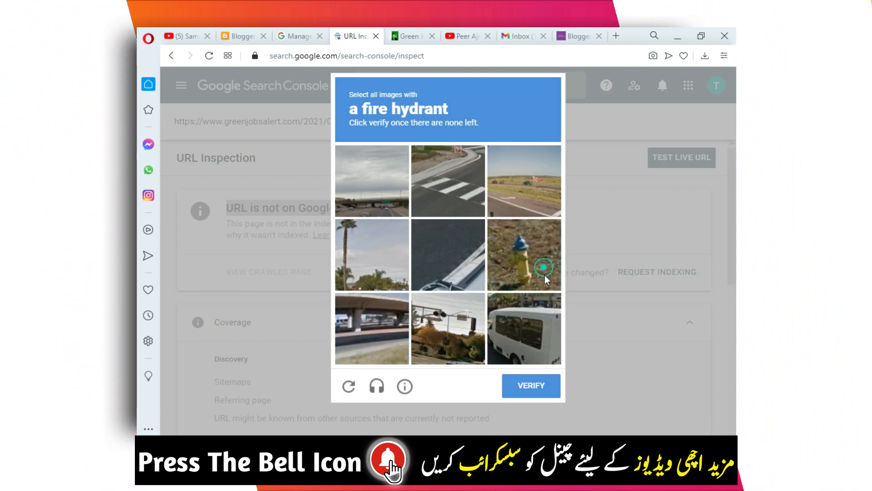
pyautogui.click(525, 259)
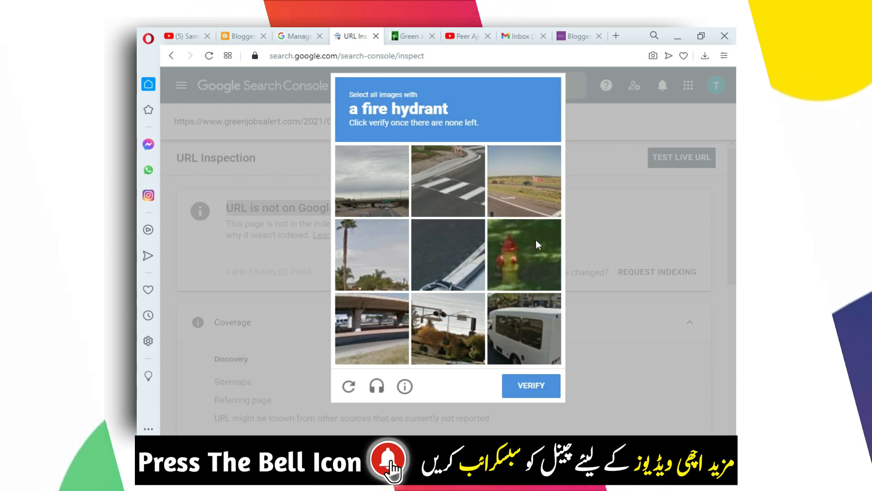
pyautogui.click(535, 240)
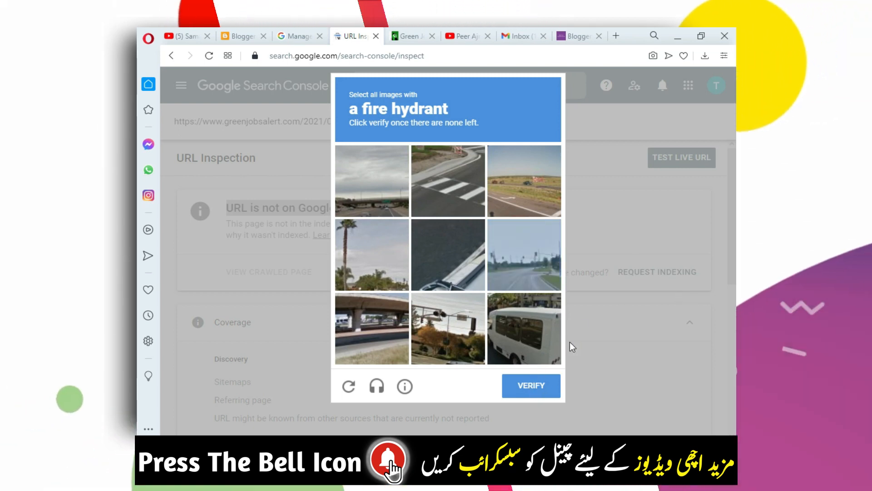
pyautogui.click(536, 388)
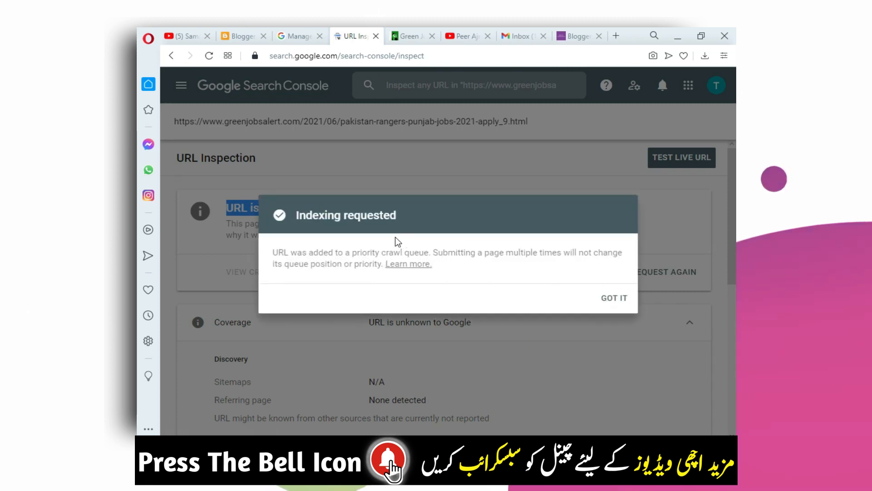
pyautogui.click(632, 296)
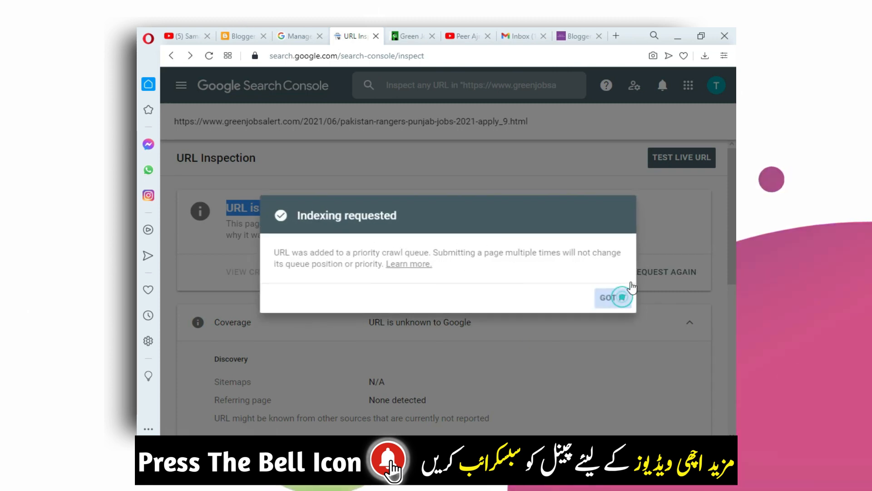
# Step: Run a live test of the post URL and review its availability, enhancements and test date
pyautogui.click(663, 157)
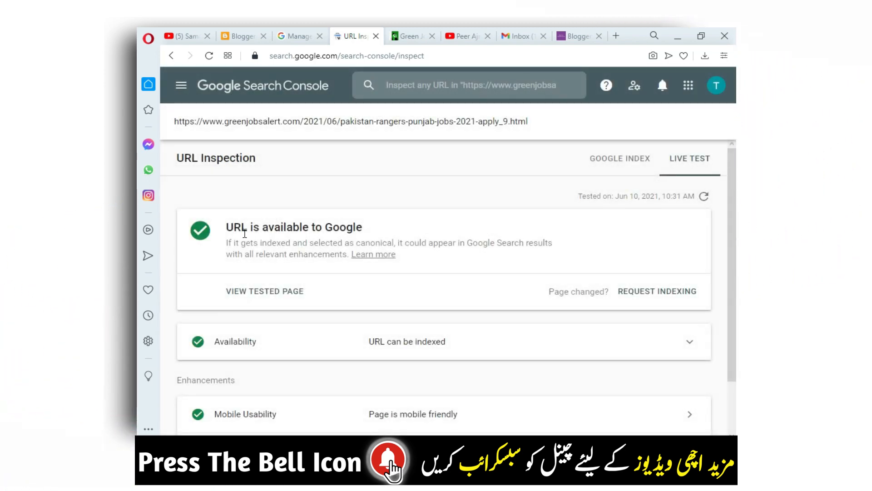
pyautogui.moveTo(225, 227); pyautogui.dragTo(369, 241)
pyautogui.click(374, 236)
pyautogui.scroll(-2, 330, 296)
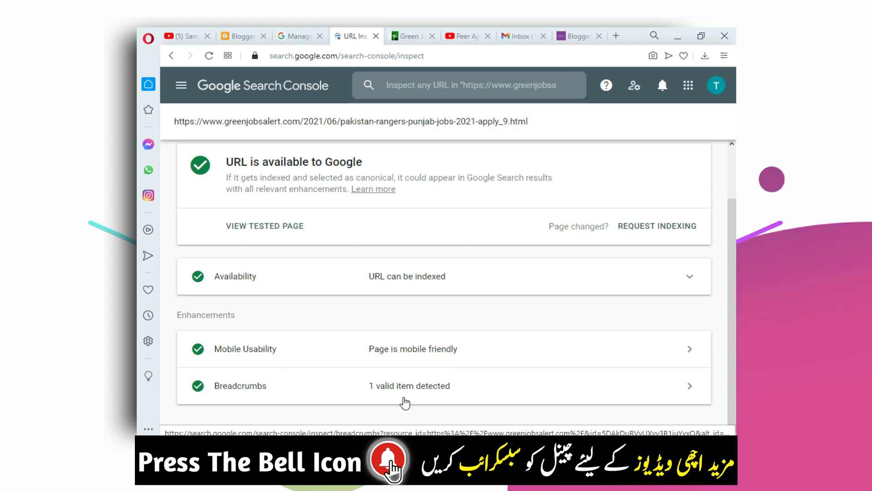
pyautogui.scroll(2, 507, 403)
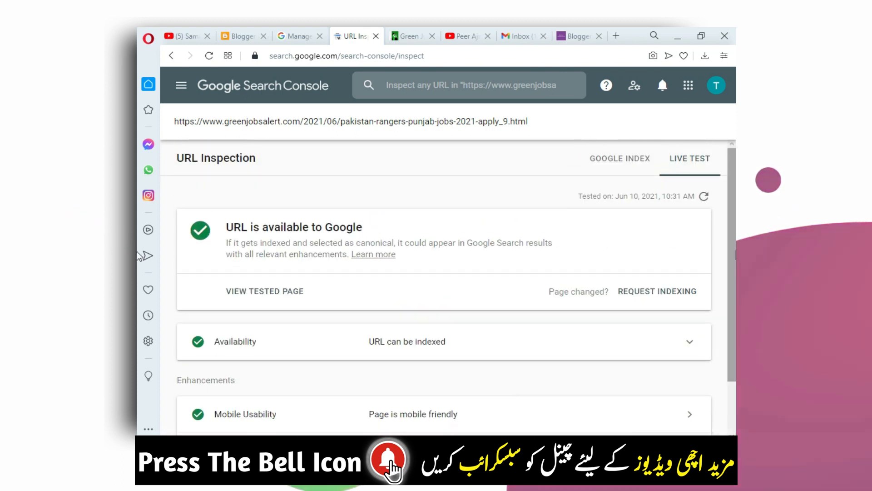
pyautogui.moveTo(582, 196); pyautogui.dragTo(698, 201)
pyautogui.click(498, 187)
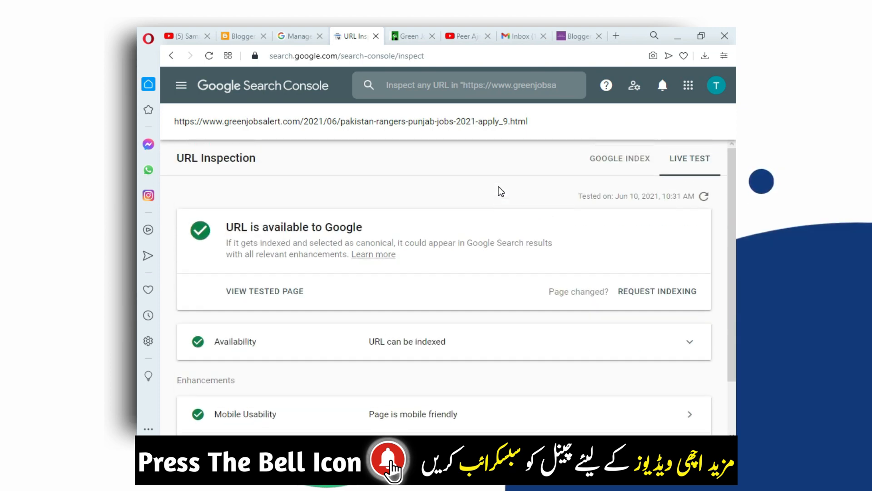
# Step: Go back to the property's Overview and look through its experience and enhancements summaries
pyautogui.click(181, 85)
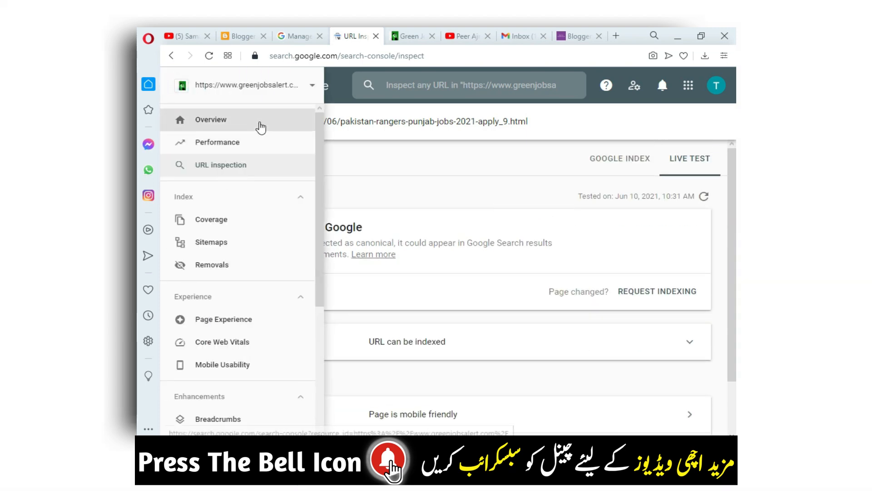
pyautogui.click(260, 126)
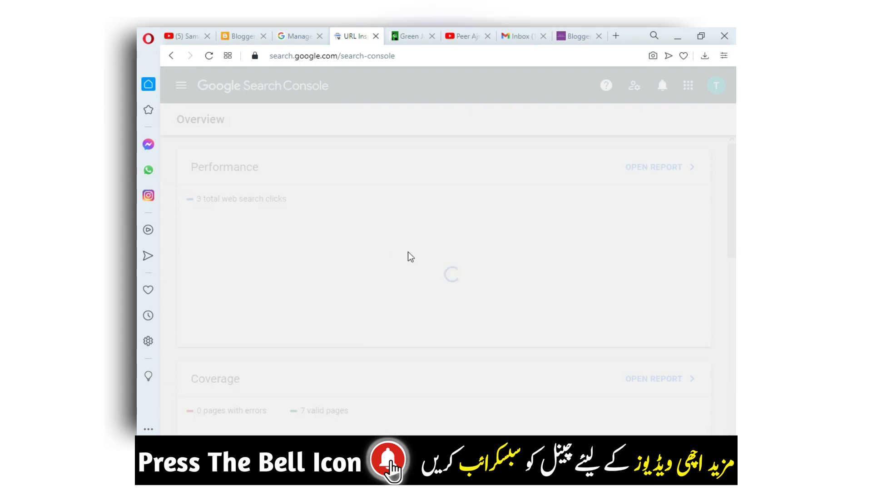
pyautogui.scroll(-10, 408, 251)
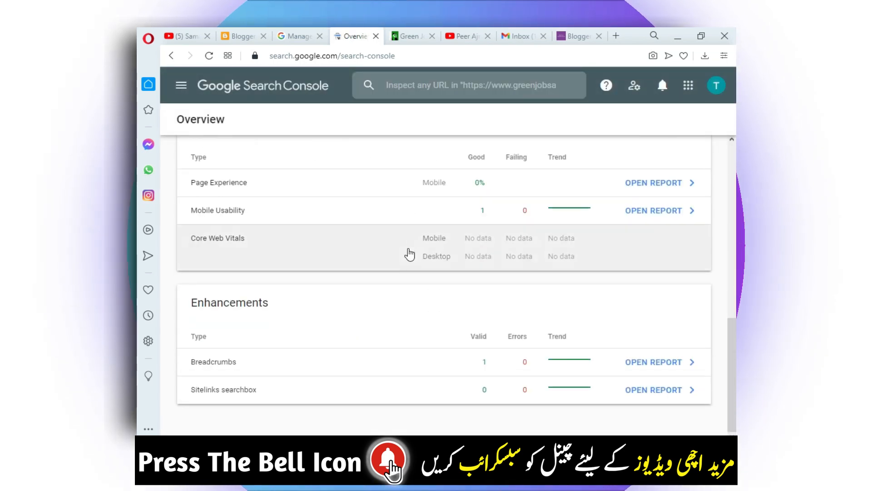
# Step: Open the Sitemaps report and check the status and discovered URLs of /sitemap.xml
pyautogui.click(181, 85)
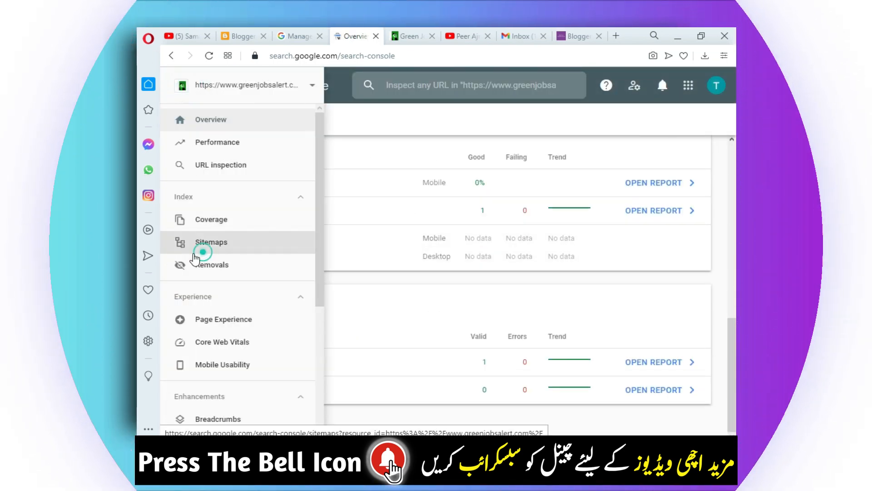
pyautogui.click(202, 245)
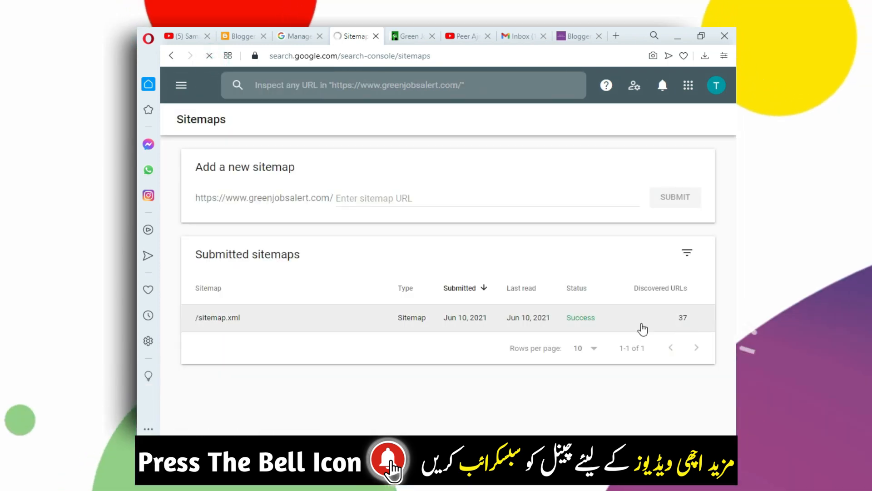
pyautogui.doubleClick(681, 318)
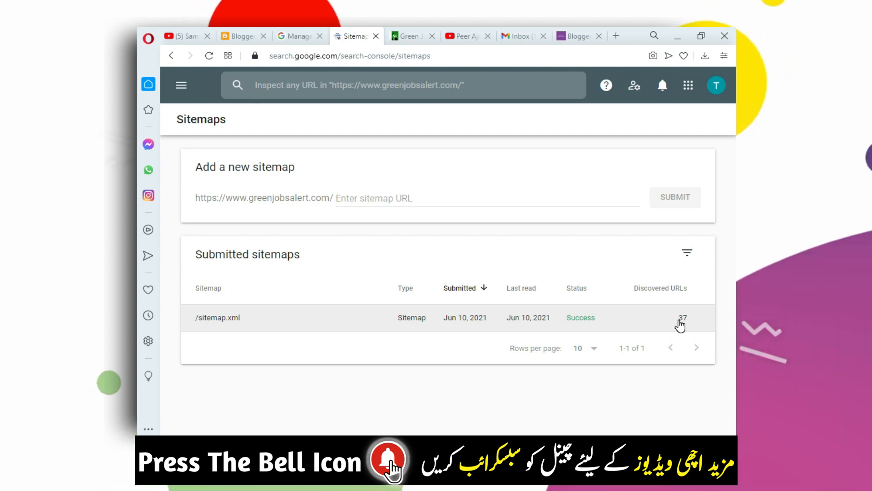
pyautogui.click(718, 328)
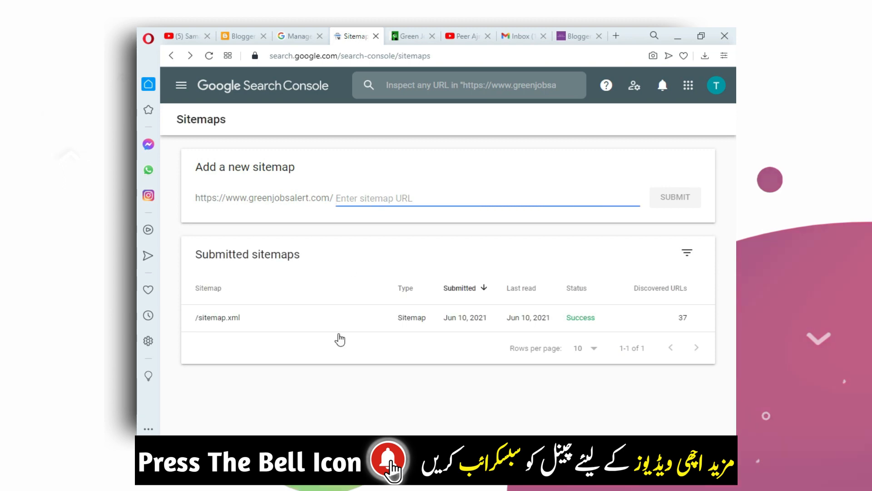
# Step: Switch to the YouTube channel page and browse its uploaded Blogger, SEO and AdSense tutorial videos
pyautogui.click(186, 36)
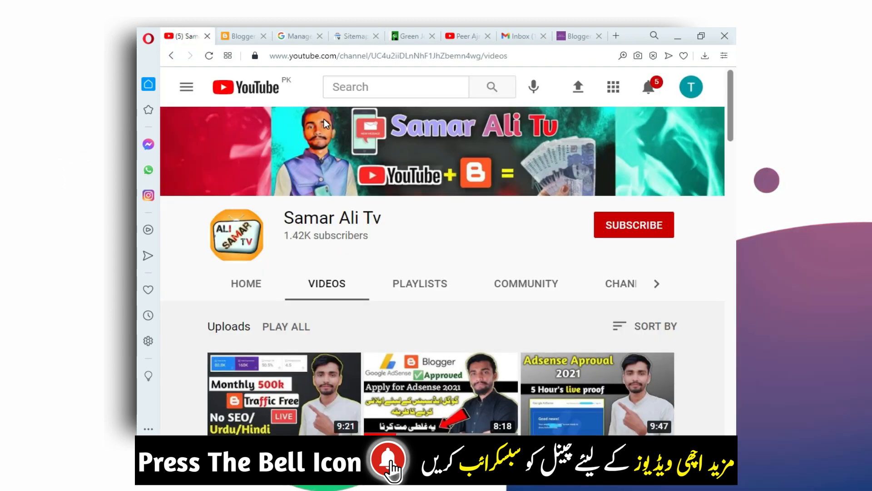
pyautogui.scroll(-1, 182, 282)
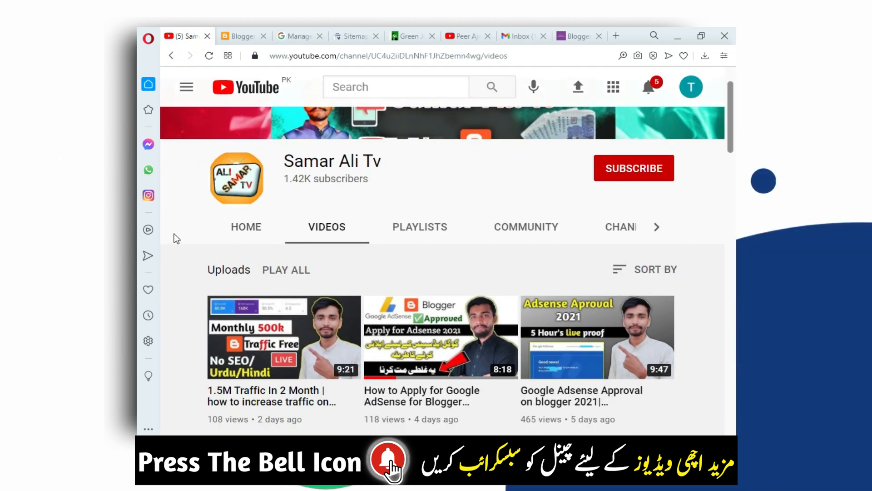
pyautogui.scroll(-3, 202, 272)
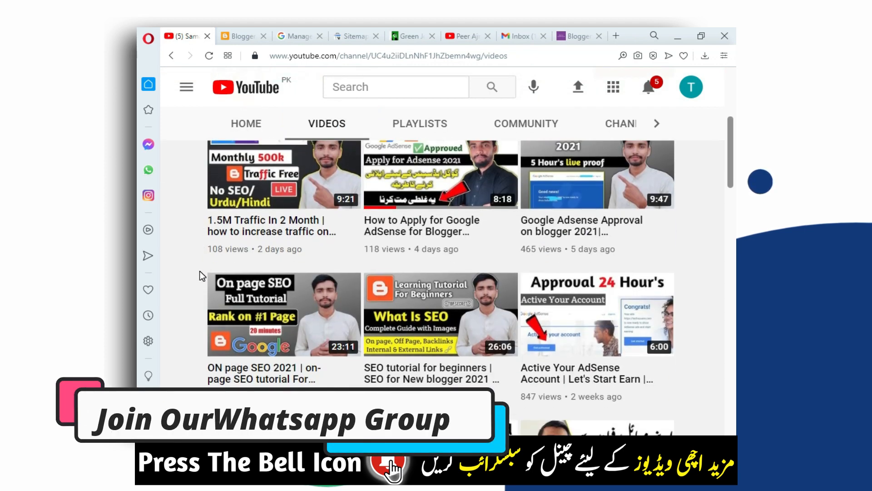
pyautogui.scroll(-1, 202, 277)
pyautogui.scroll(-1, 202, 276)
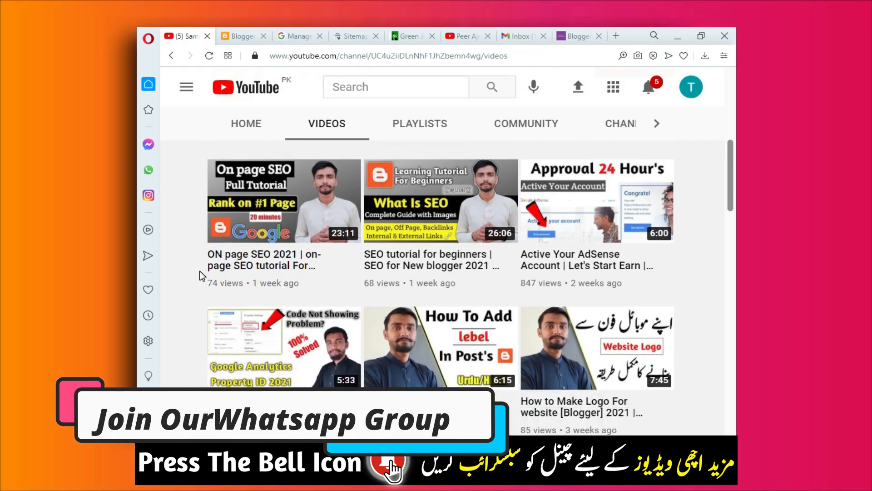
pyautogui.scroll(-3, 202, 276)
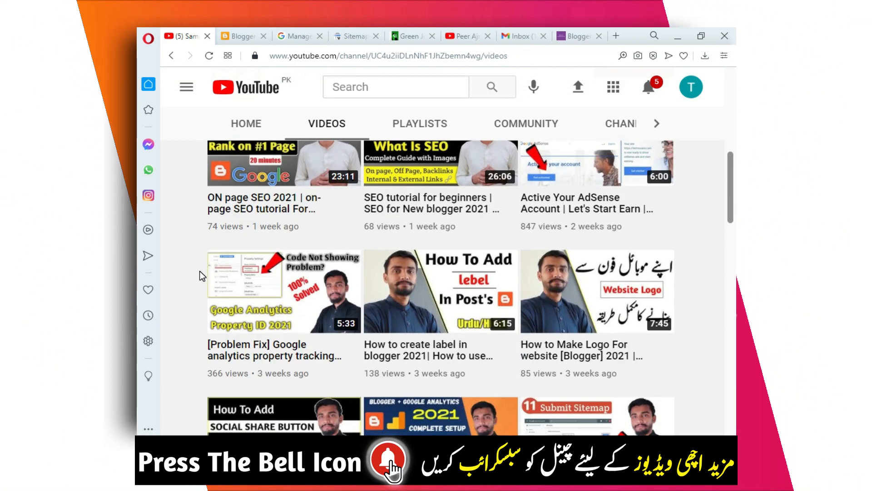
pyautogui.scroll(-2, 202, 276)
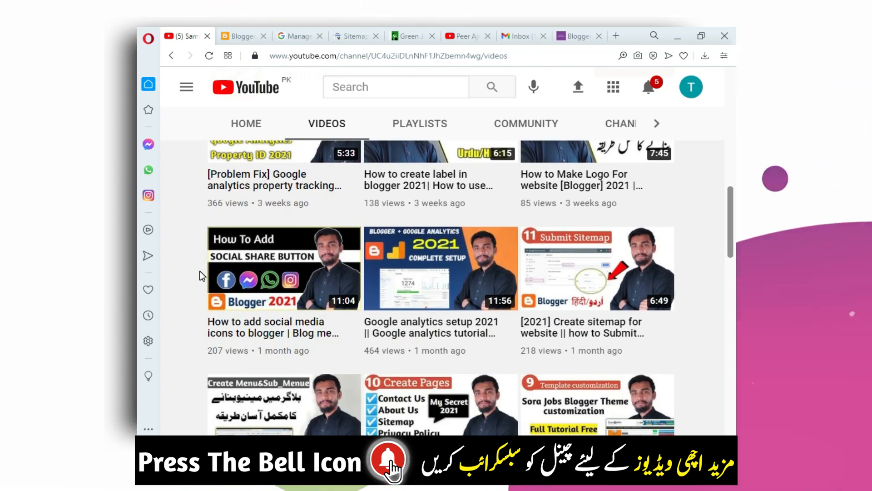
pyautogui.scroll(-1, 202, 276)
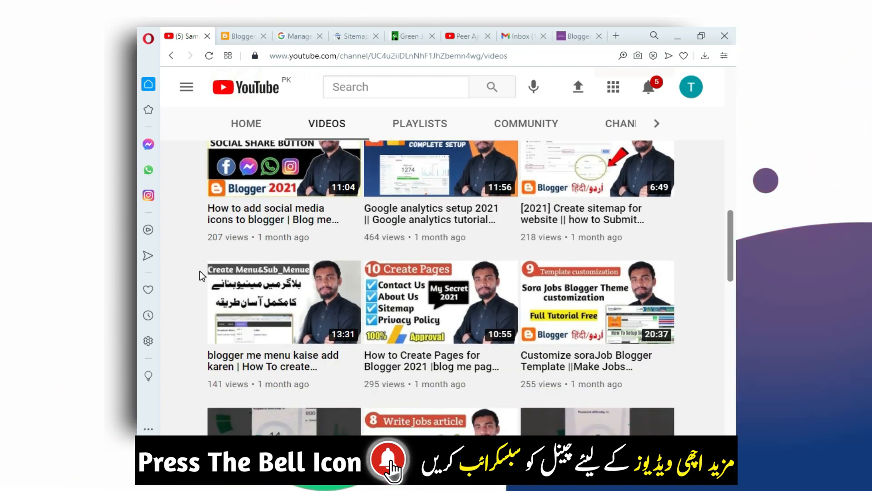
pyautogui.scroll(-2, 202, 276)
pyautogui.scroll(-5, 202, 276)
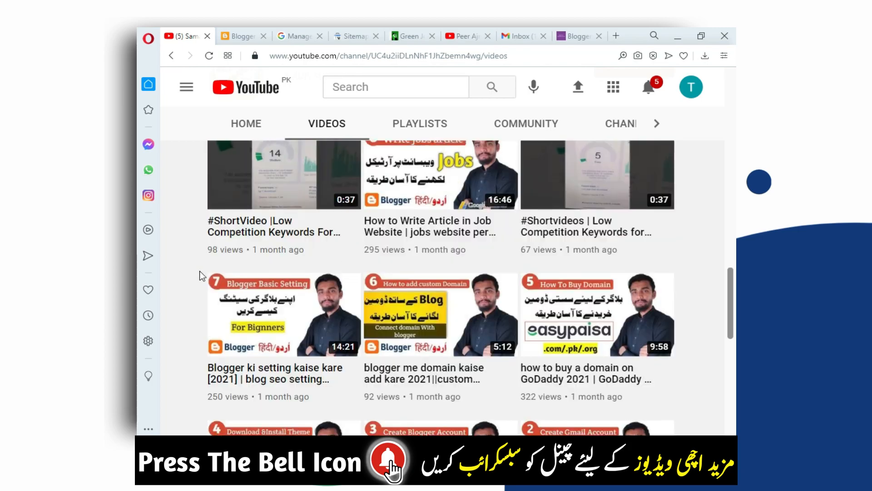
pyautogui.scroll(-1, 202, 276)
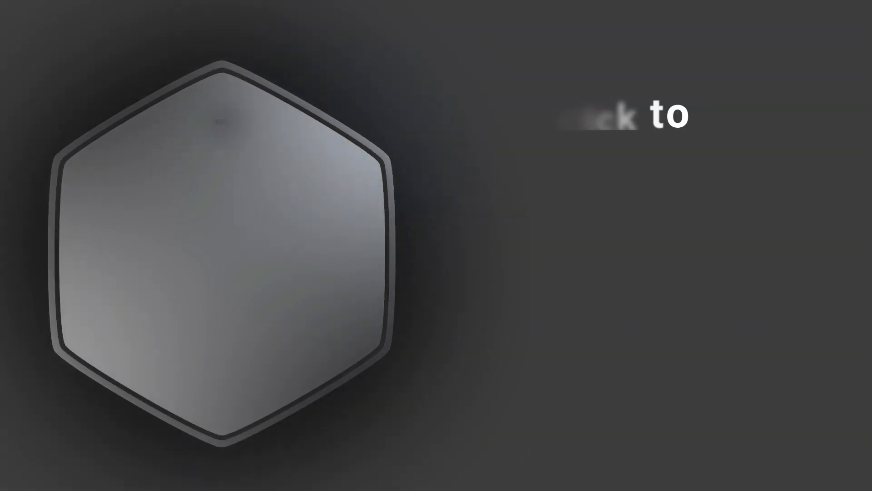